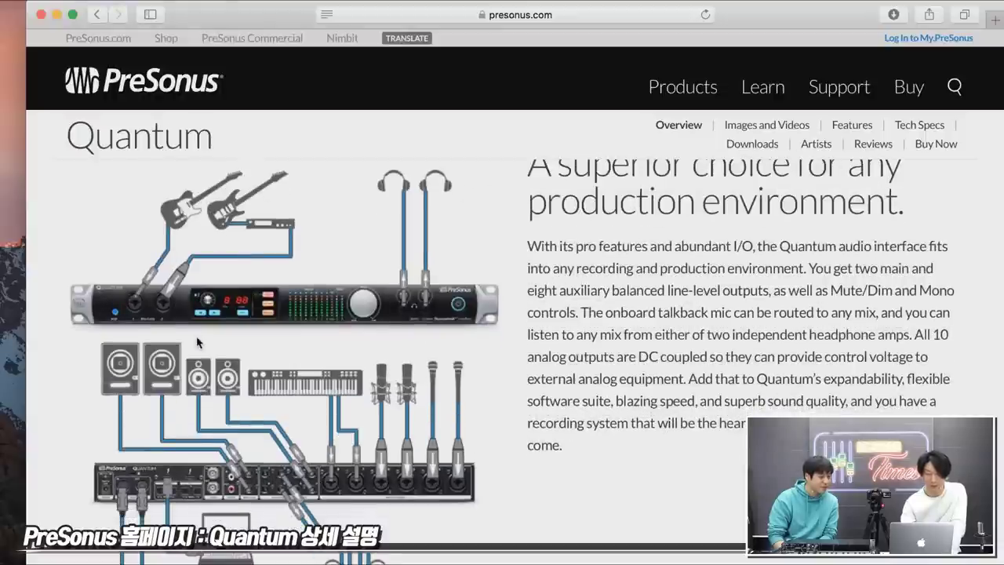
Look through the Quantum product overview page and the Mac and Windows system requirements in its tech specs
scroll(432, 350, "down", 2)
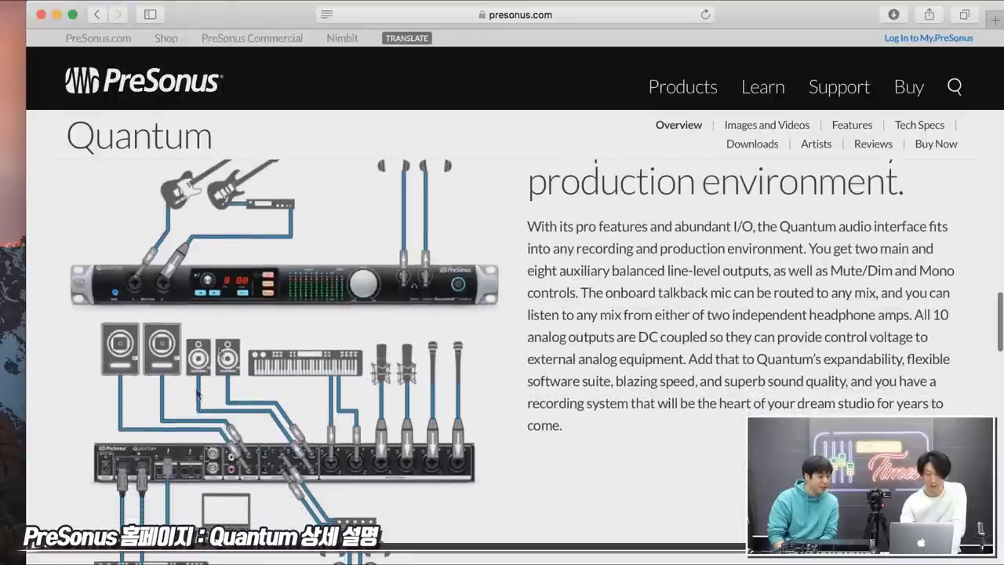
scroll(304, 424, "down", 10)
scroll(305, 425, "down", 10)
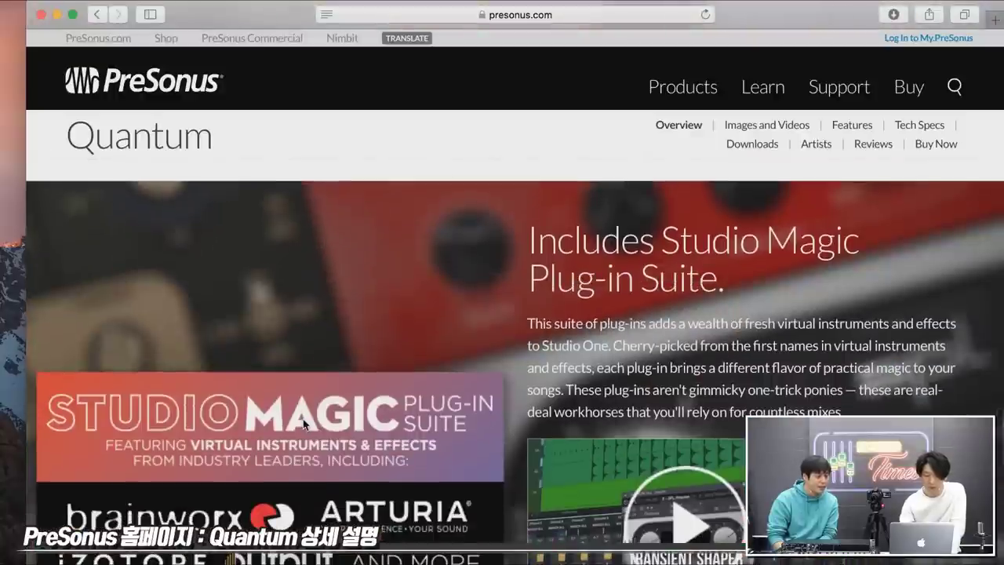
scroll(304, 424, "down", 10)
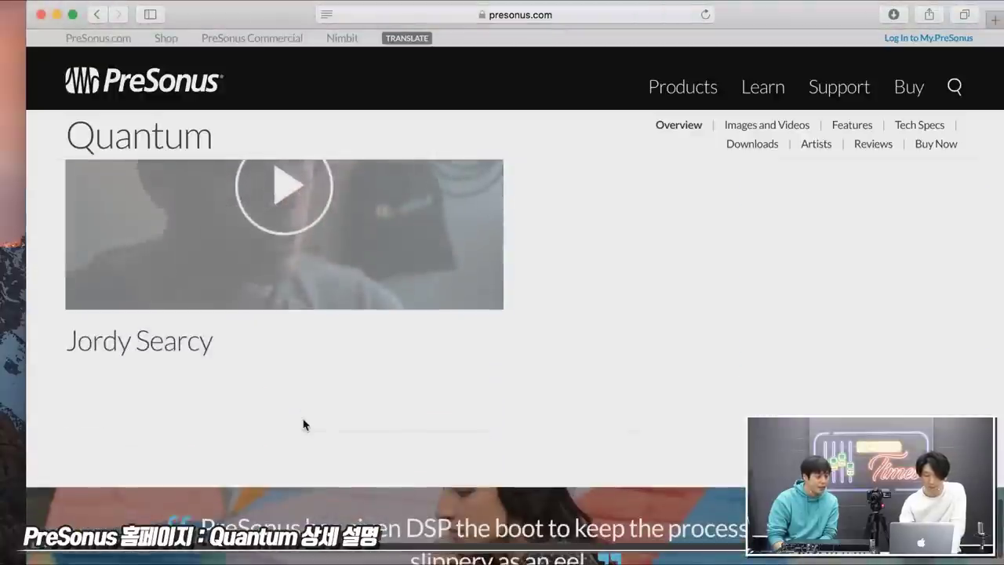
scroll(304, 424, "down", 10)
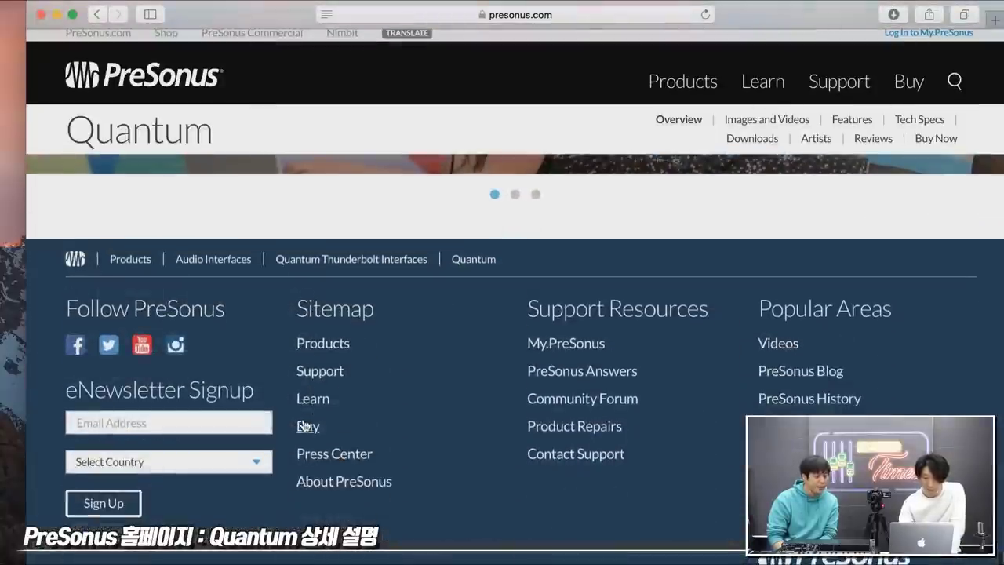
scroll(304, 424, "up", 15)
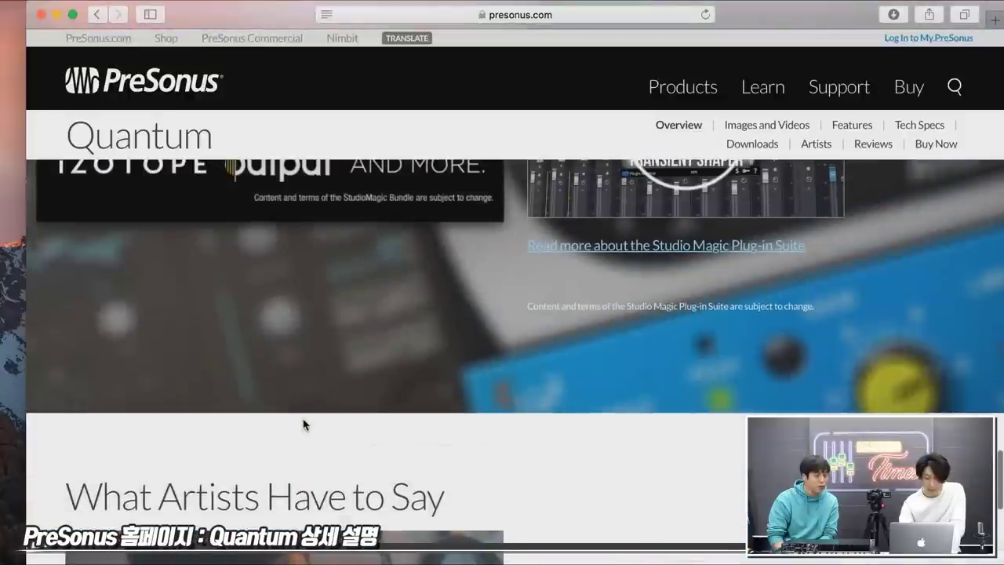
scroll(304, 425, "up", 8)
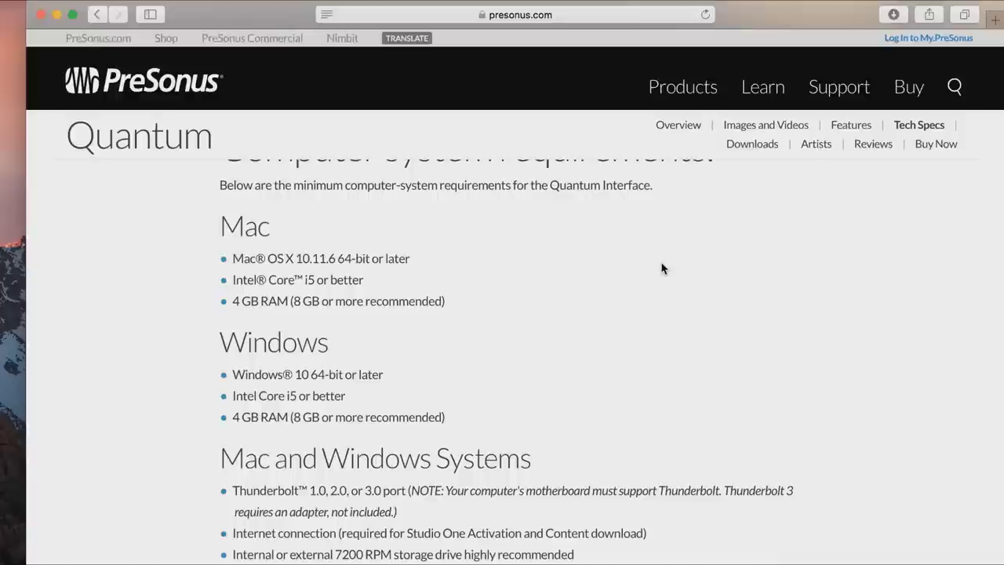
scroll(661, 268, "down", 1)
scroll(661, 267, "up", 2)
scroll(662, 262, "down", 2)
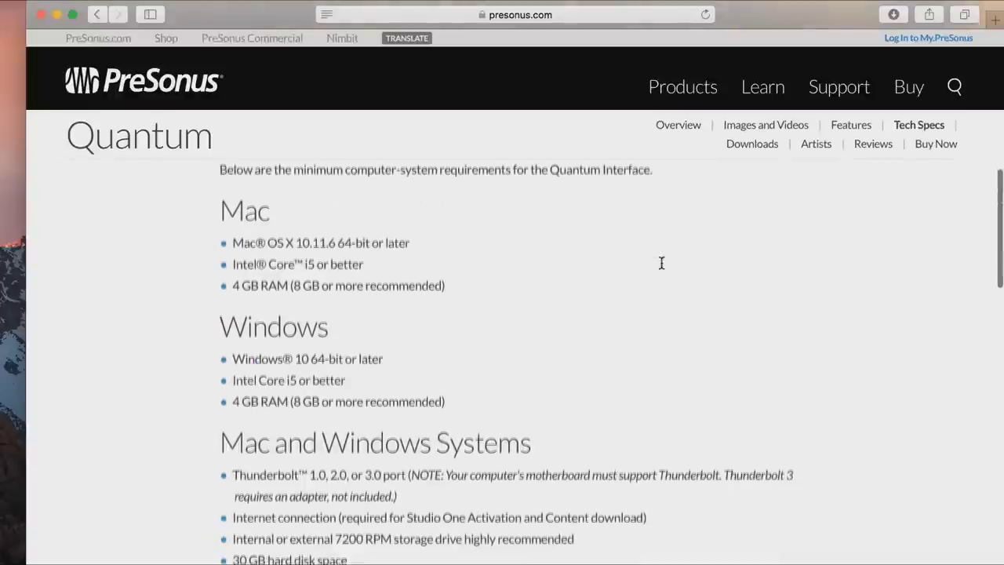
scroll(661, 267, "down", 1)
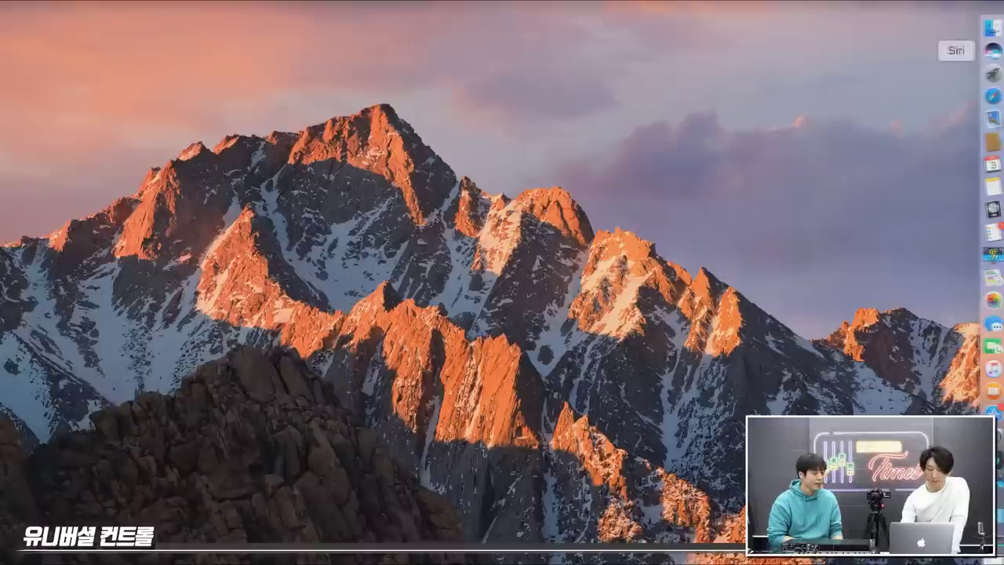
Launch UniversalControl from the Applications folder in Finder and move its window aside on the desktop
left_click(994, 39)
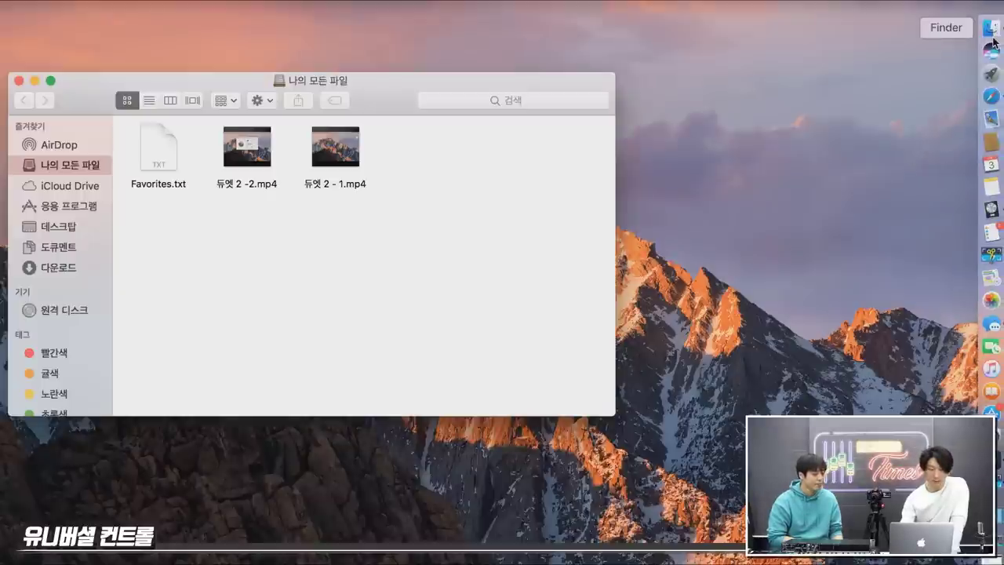
left_click(58, 211)
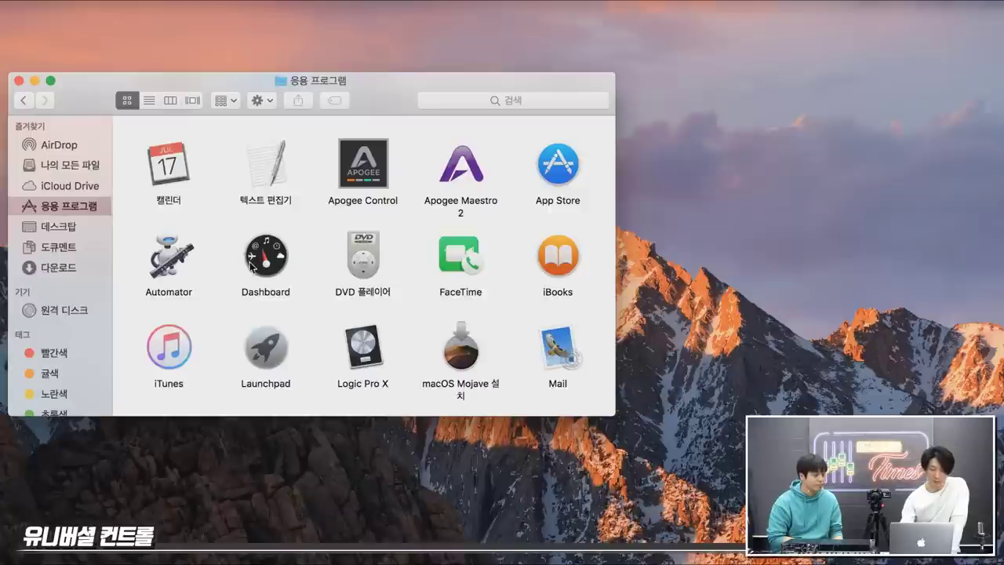
scroll(314, 315, "down", 5)
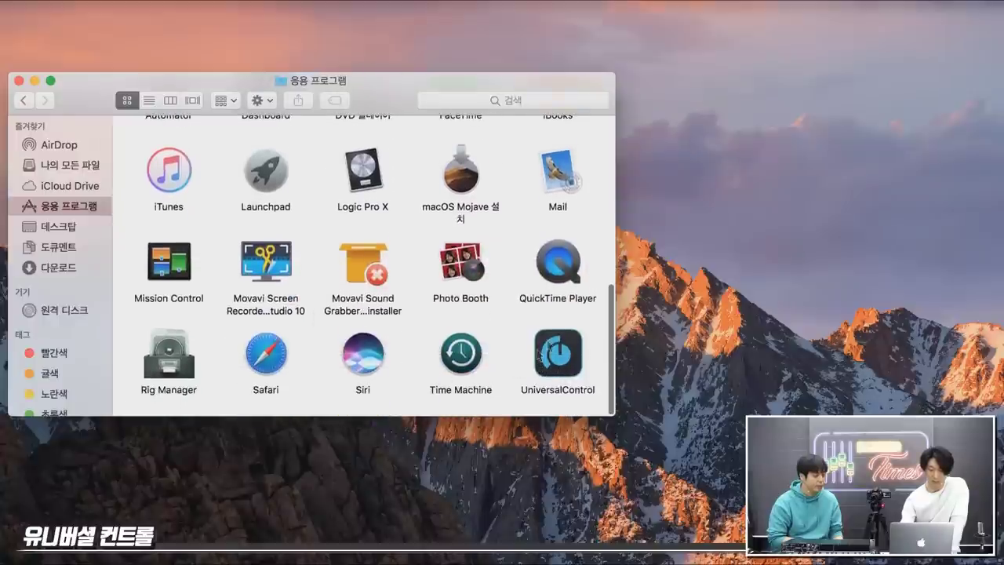
left_click(554, 366)
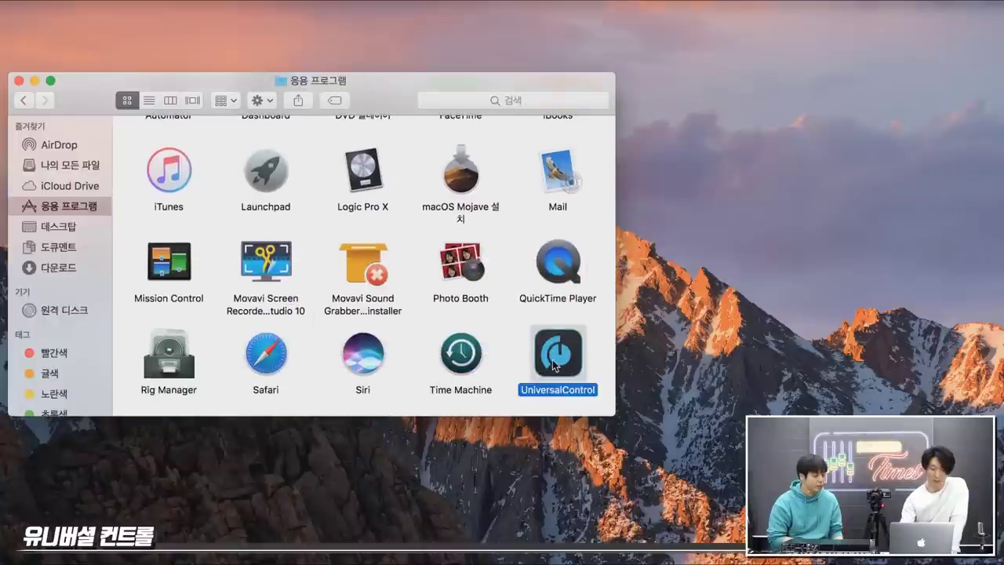
double_click(554, 362)
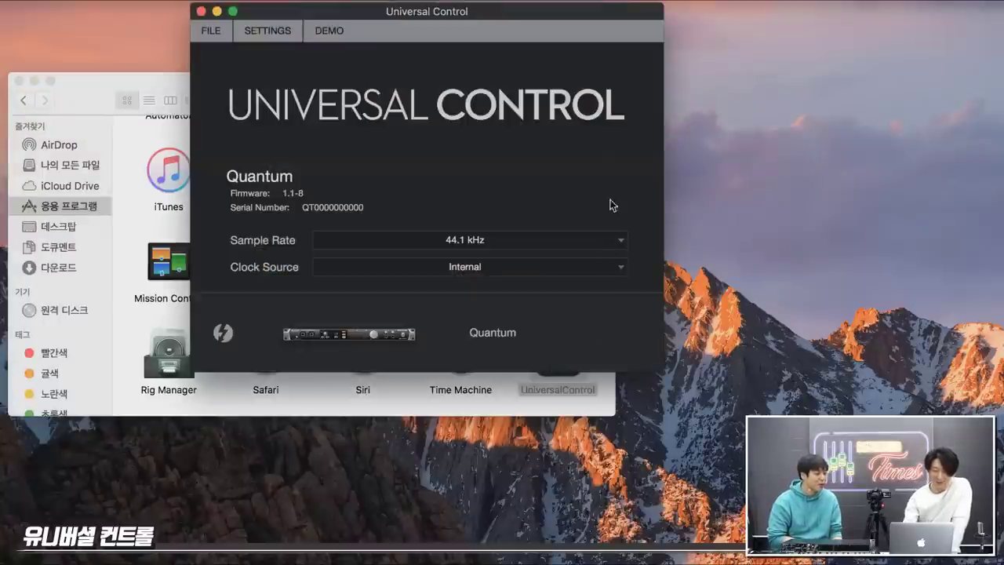
left_click_drag(525, 15, 596, 28)
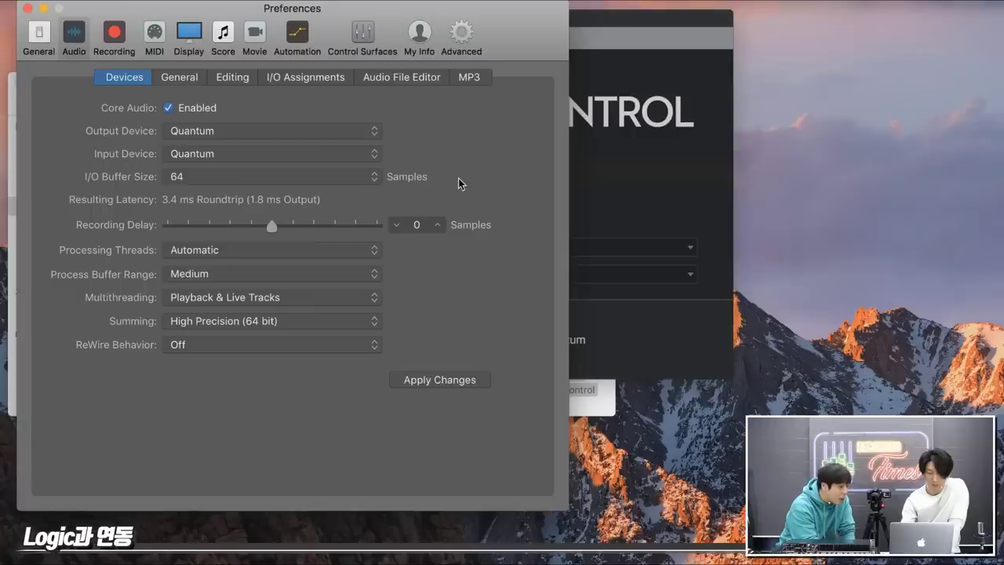
Try I/O buffer sizes of 128, 256 and 512 samples in Logic's audio device preferences to compare latency, ending on 256
left_click(371, 183)
left_click(348, 194)
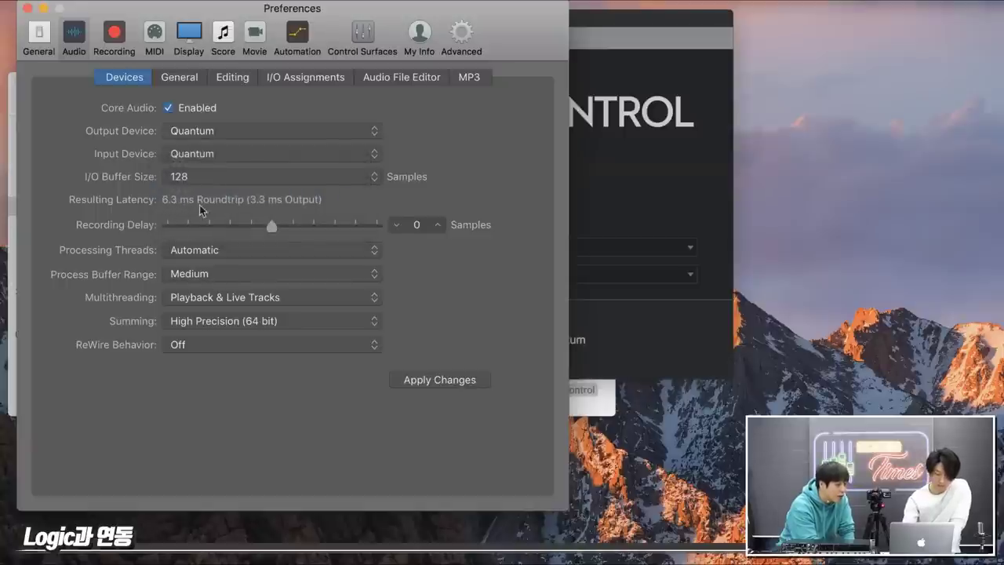
left_click(370, 178)
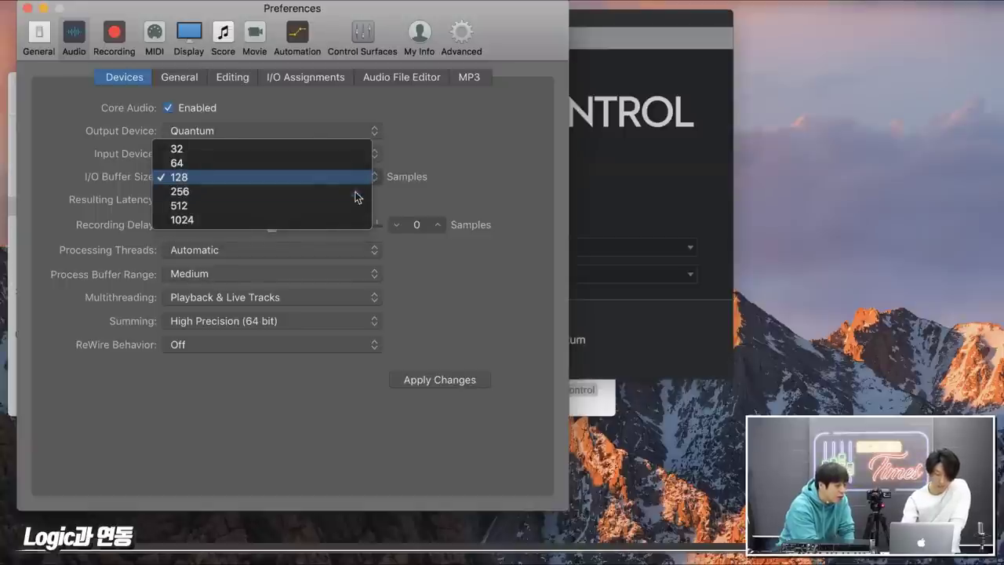
left_click(352, 199)
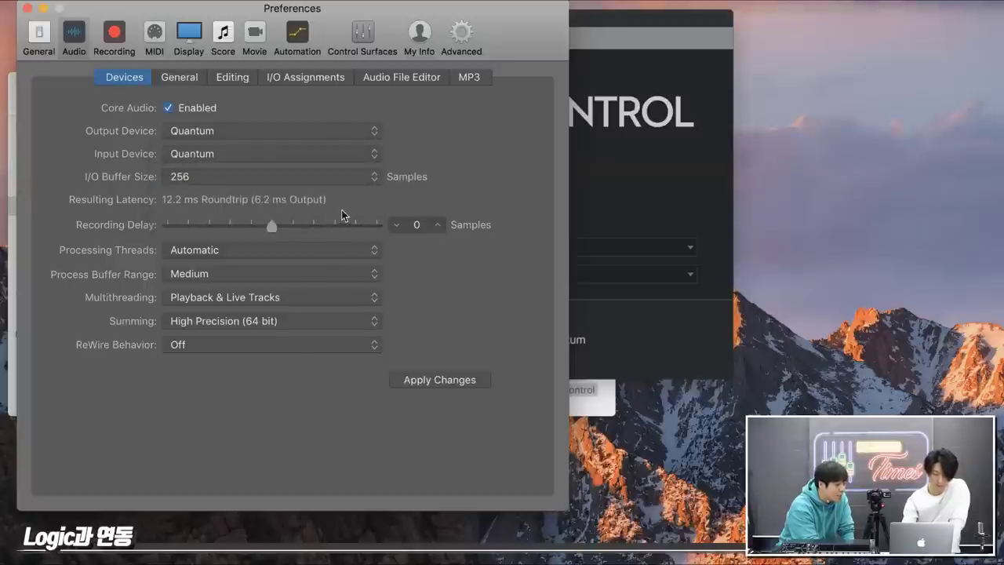
left_click(375, 180)
left_click(354, 191)
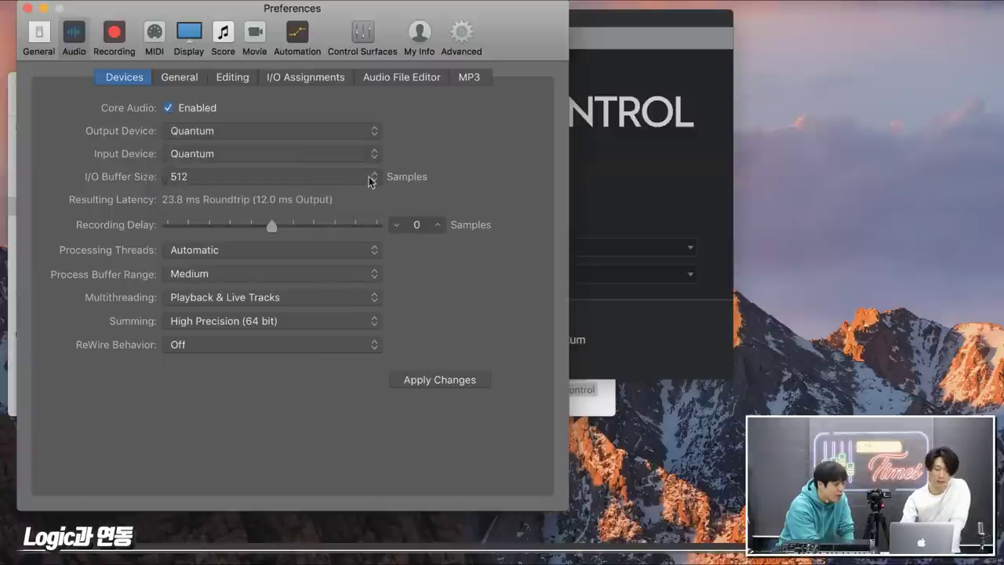
left_click(371, 184)
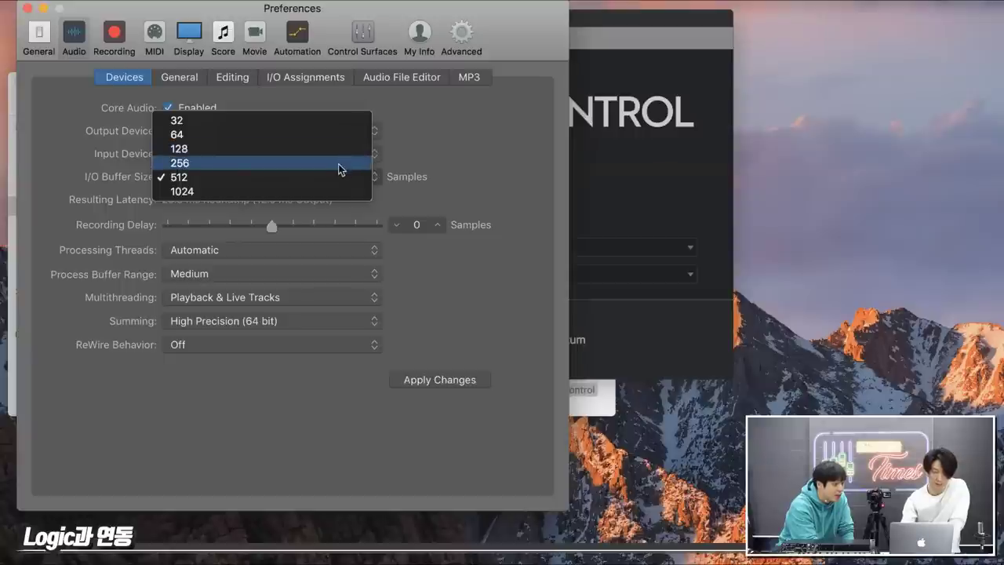
left_click(341, 169)
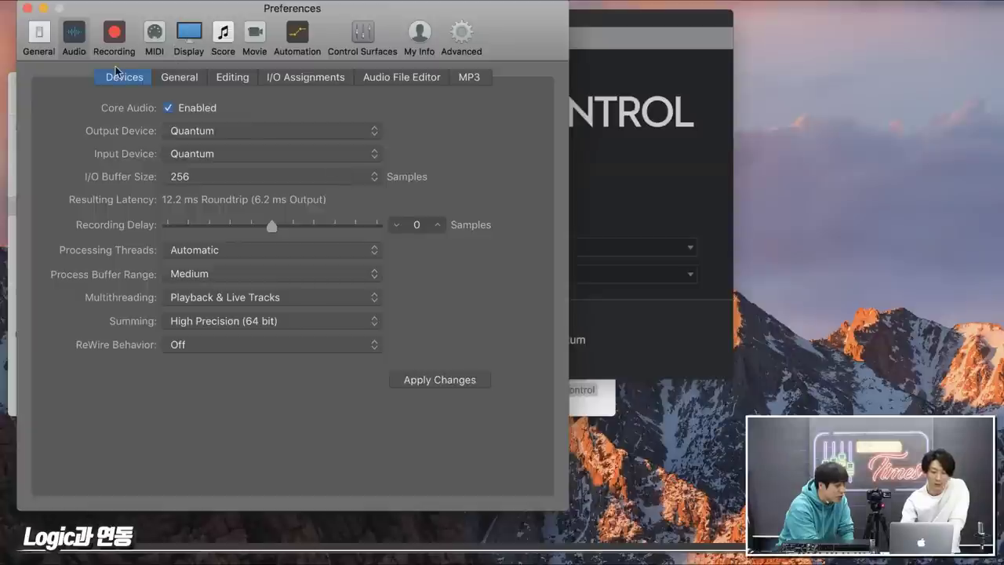
Look through the General, Editing, I/O Assignments and Audio File Editor audio preferences, return to Devices, and close Preferences
left_click(179, 78)
left_click(232, 78)
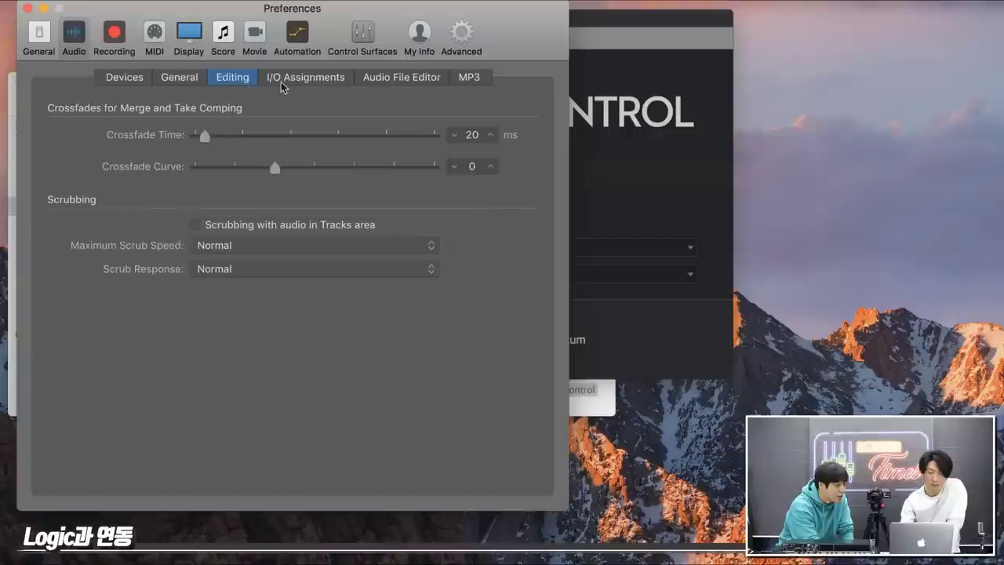
left_click(281, 82)
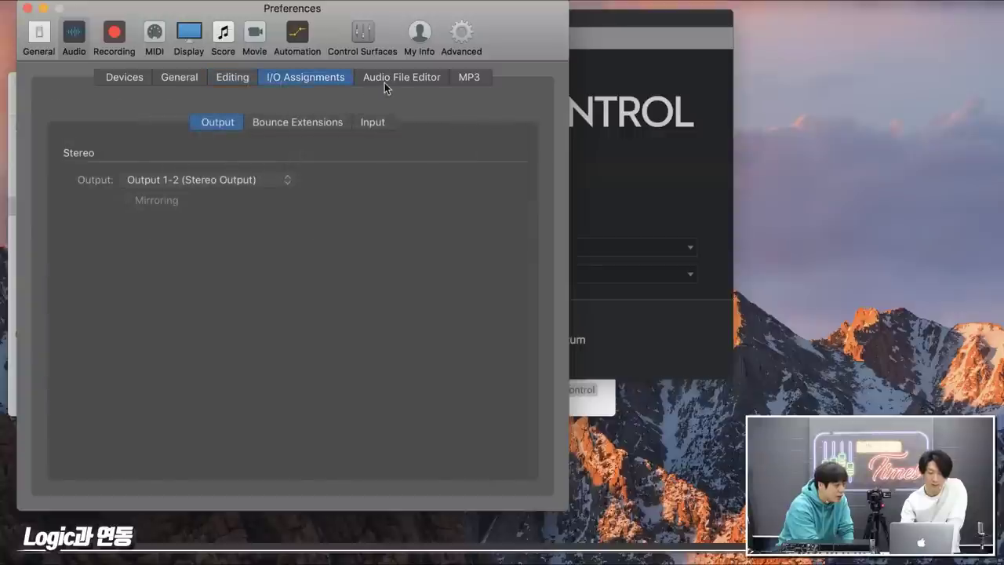
left_click(384, 78)
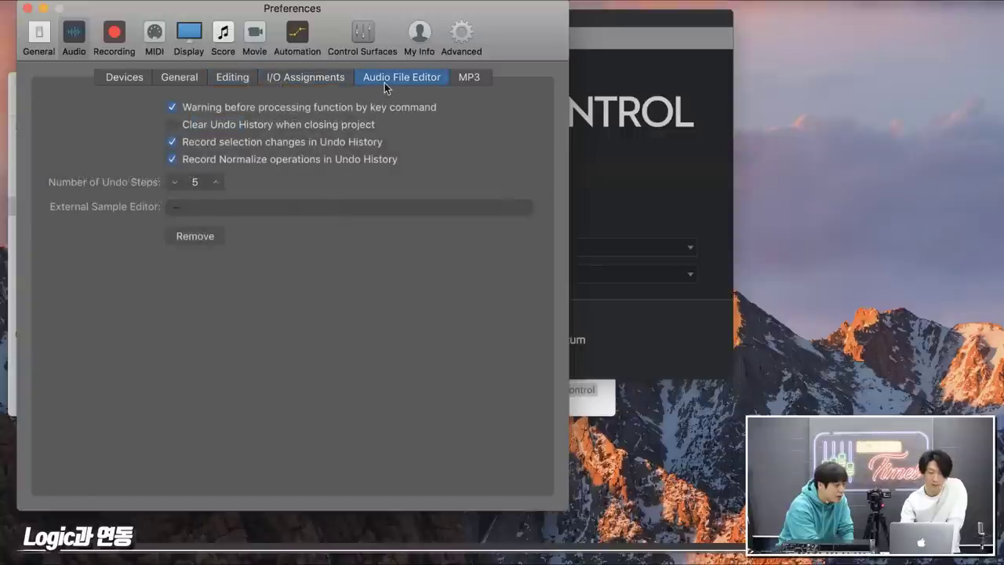
left_click(128, 78)
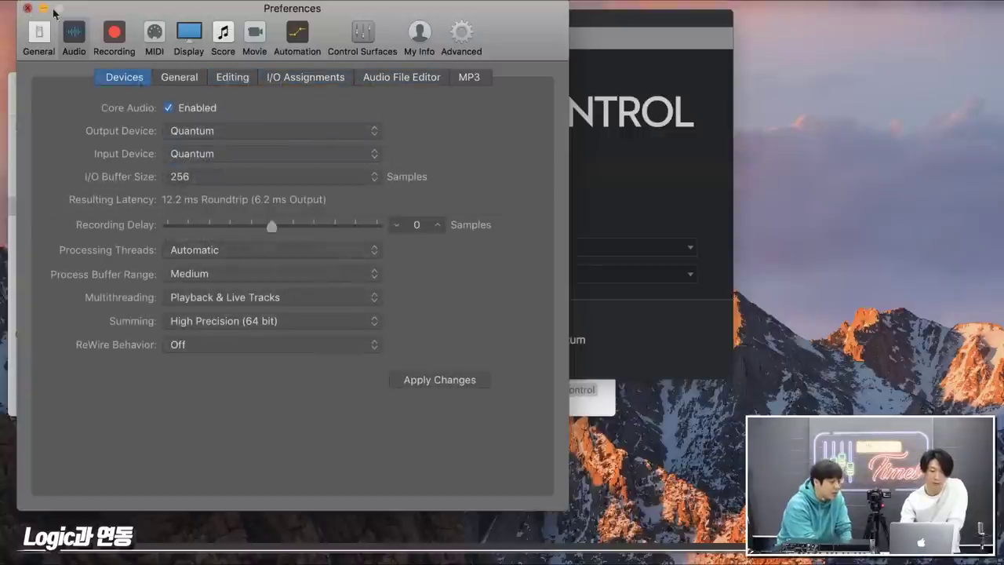
left_click(27, 8)
Create a new project with one audio track using Input 1 and Output 1 + 2
left_click(120, 1)
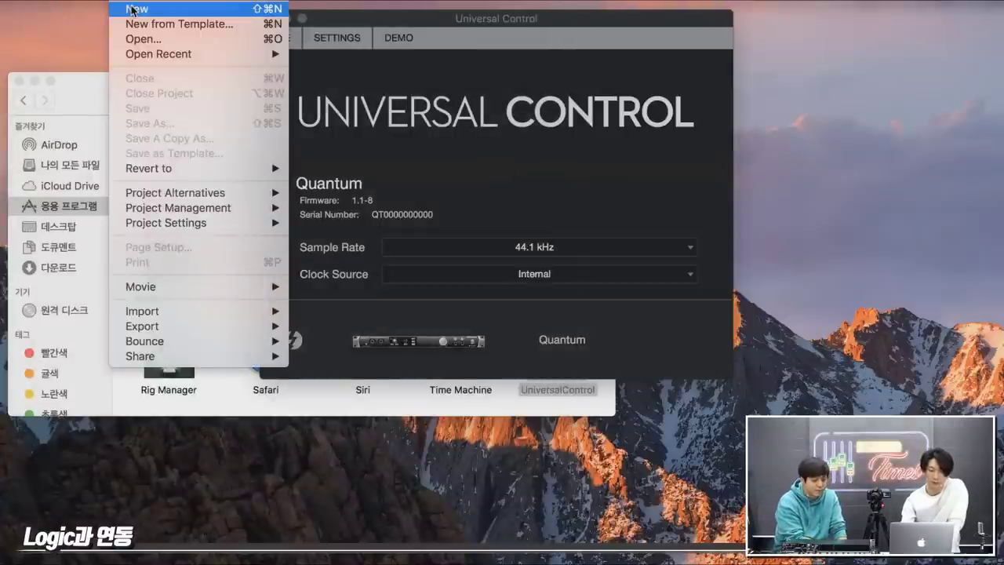
left_click(134, 9)
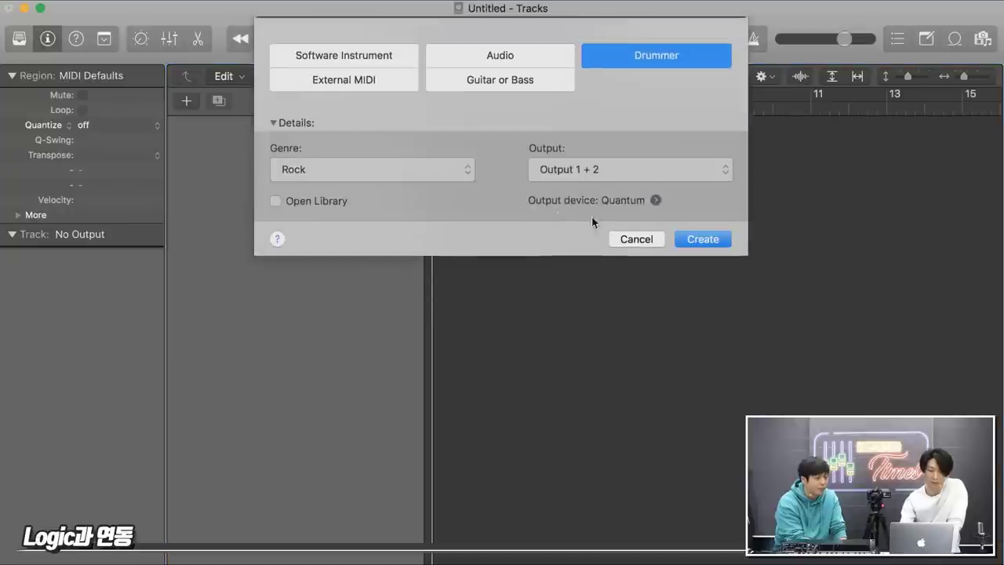
left_click(505, 58)
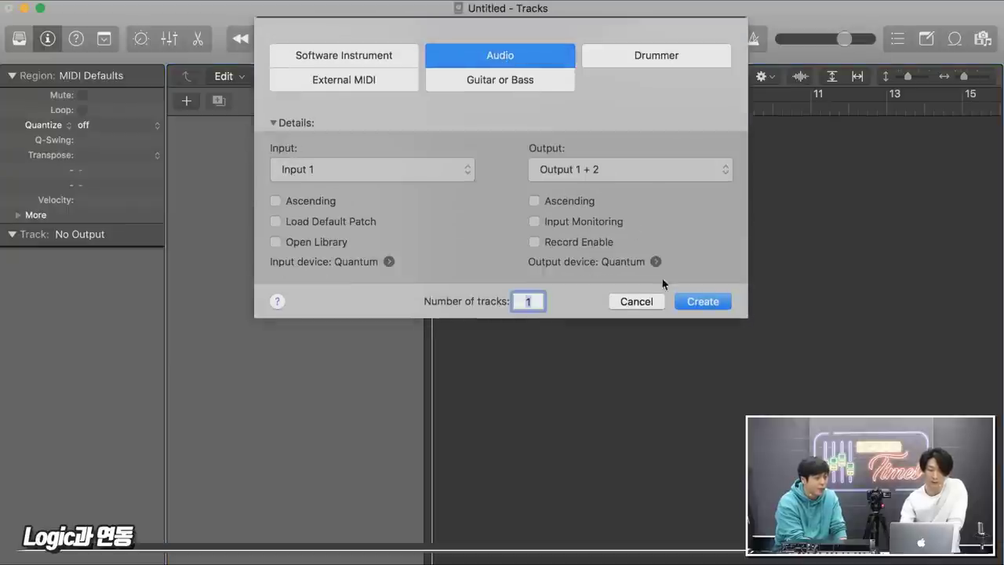
left_click(680, 299)
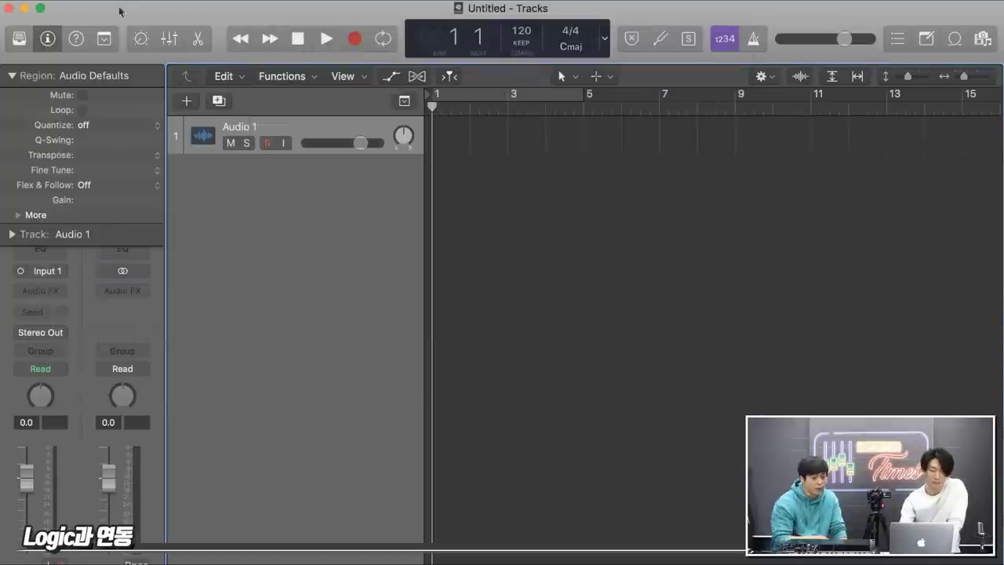
Add one software instrument track to the project, and delete that track again
left_click(182, 102)
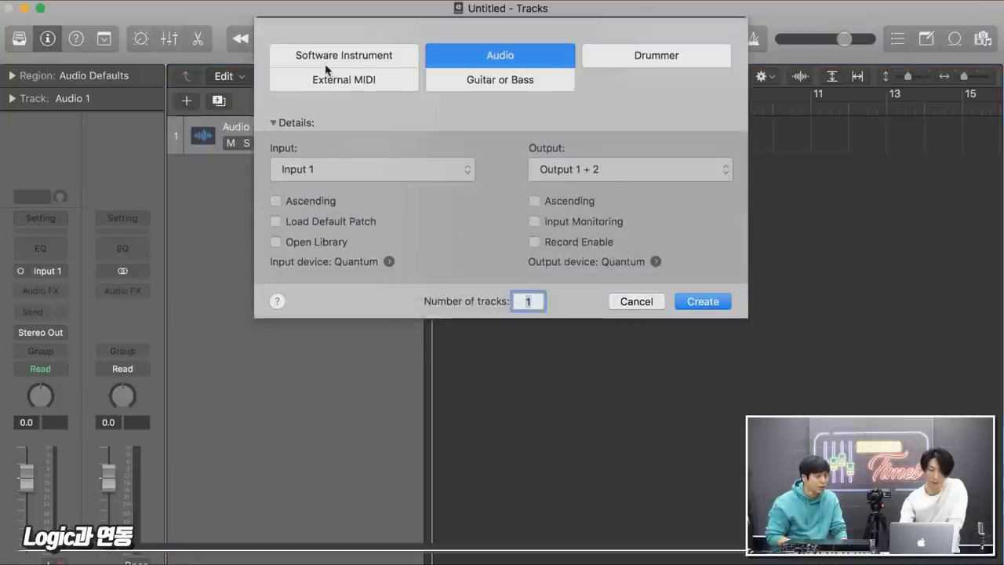
left_click(326, 68)
left_click(680, 262)
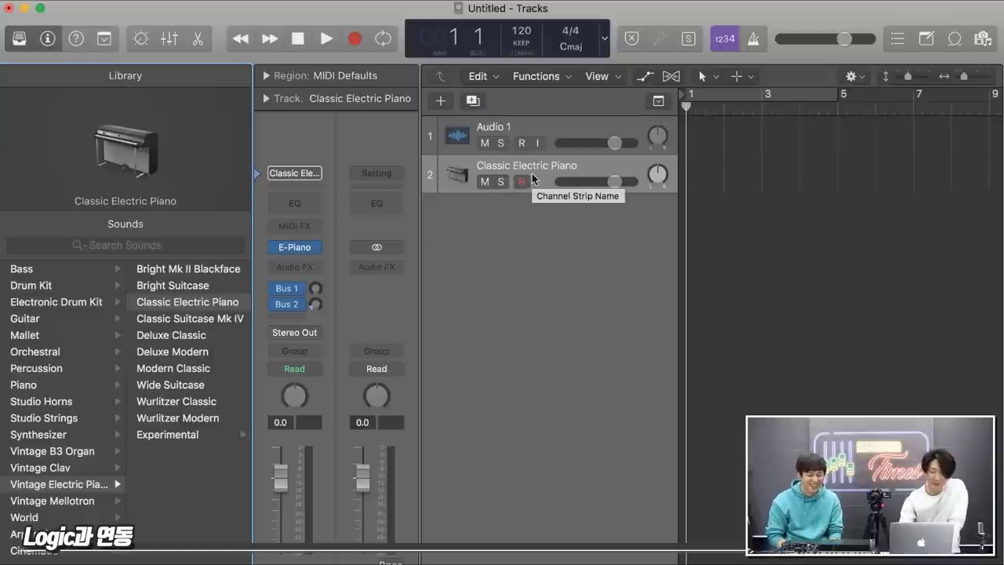
key("super+BackSpace")
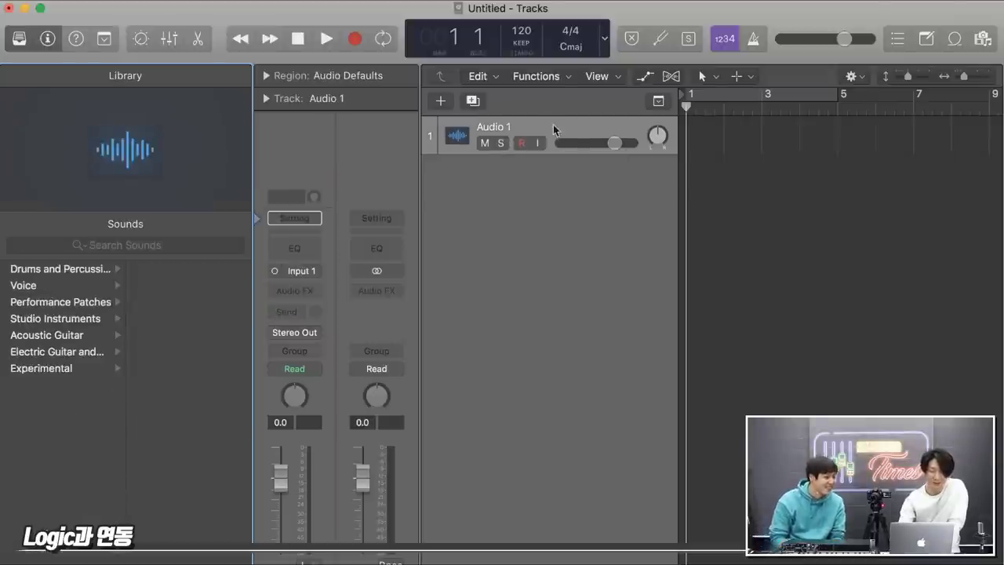
left_click(457, 180)
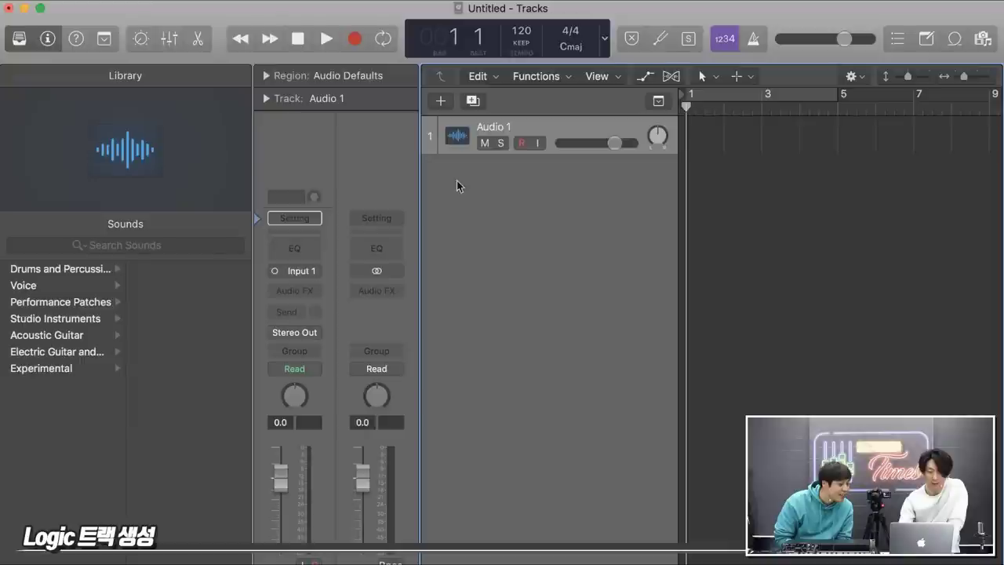
Add a Drummer track with the Rock genre and Output 1 + 2
left_click(441, 101)
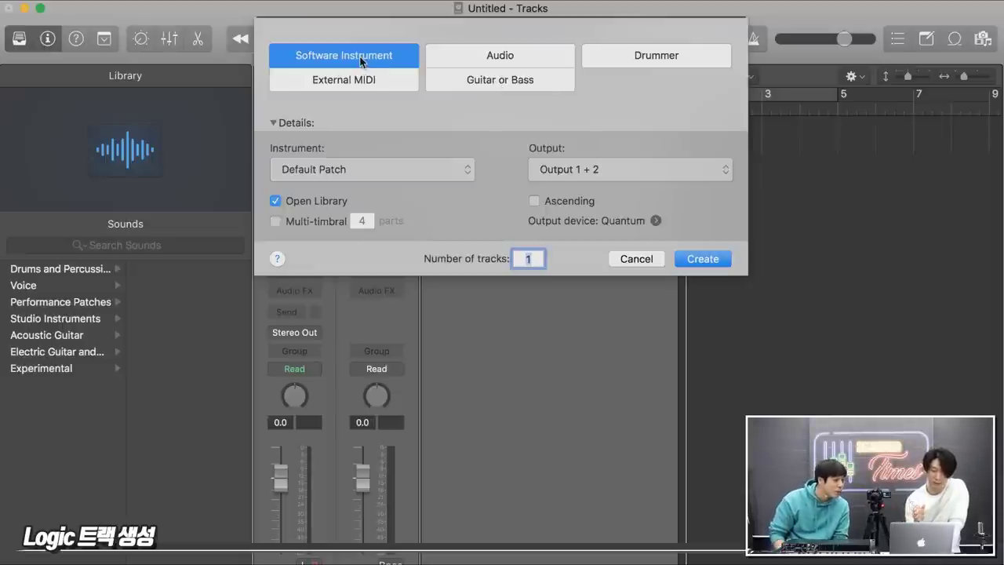
left_click(628, 66)
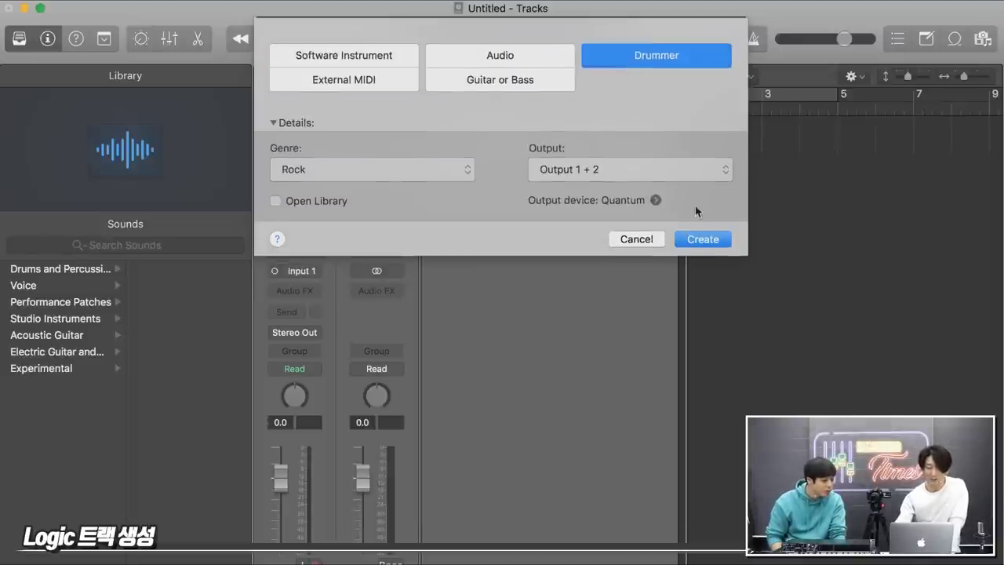
left_click(702, 238)
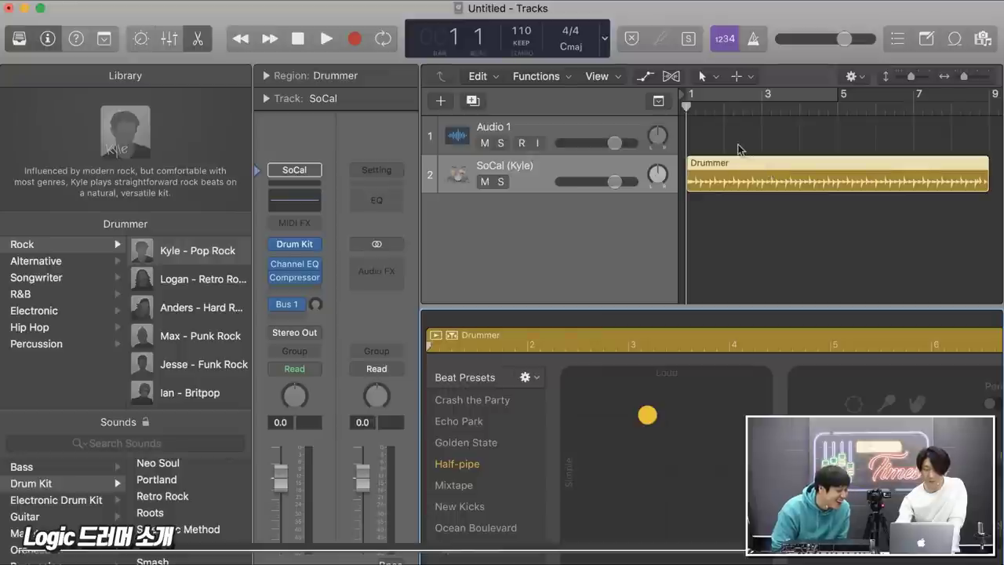
Loop bars 1 to 5, play the Drummer region, and try a softer, simpler beat before setting it to the loudest, simplest corner
left_click(760, 98)
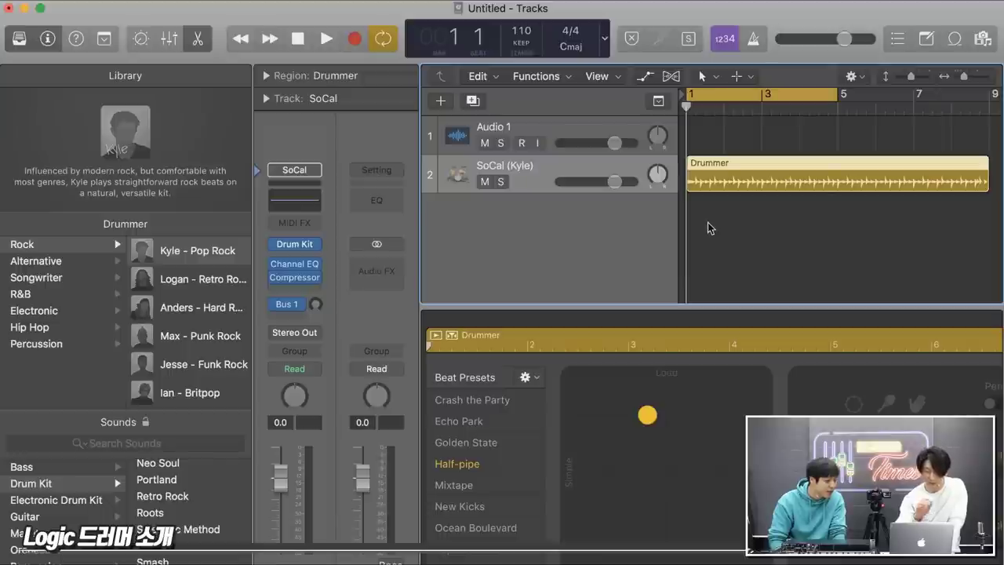
key("space")
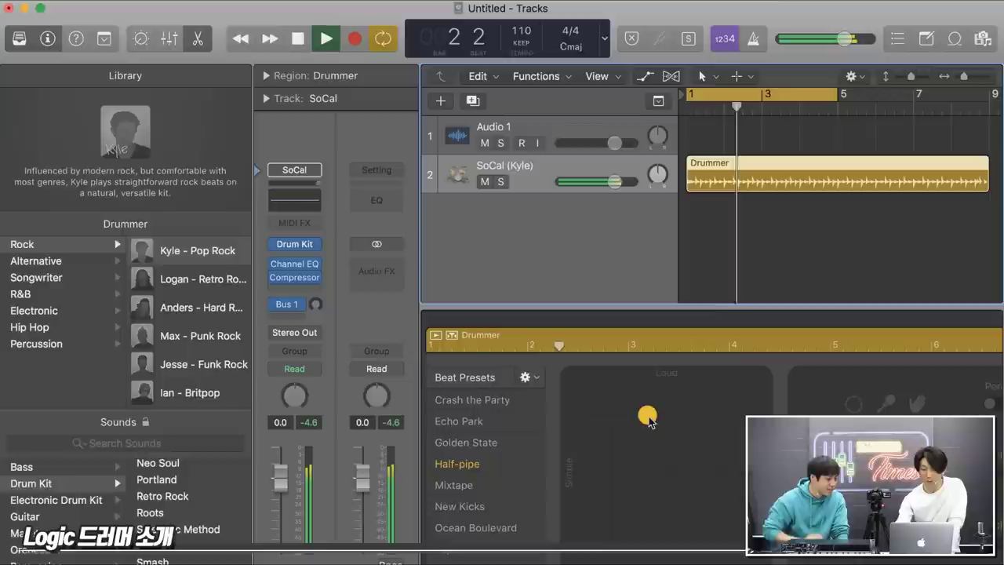
left_click_drag(650, 421, 599, 485)
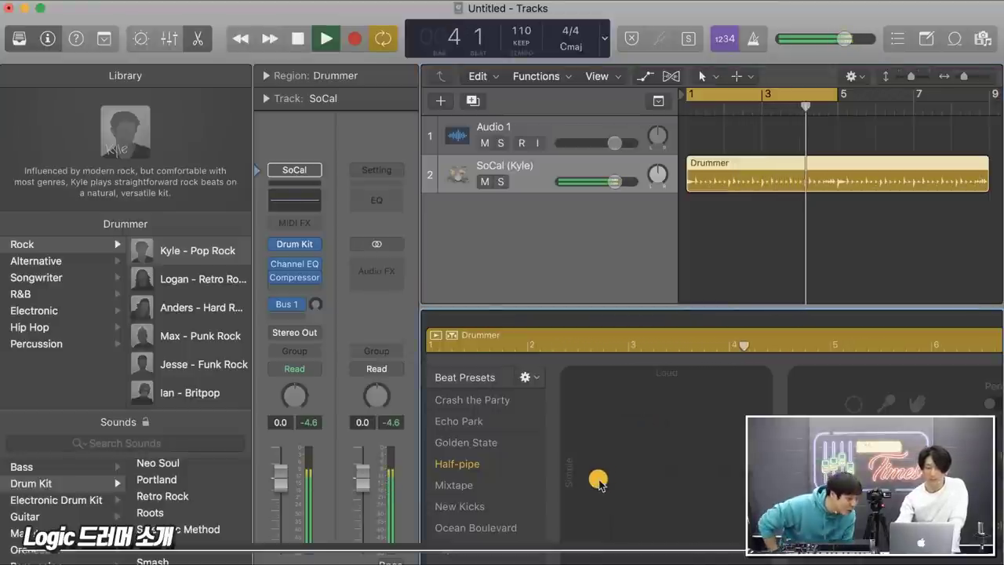
left_click_drag(599, 485, 570, 376)
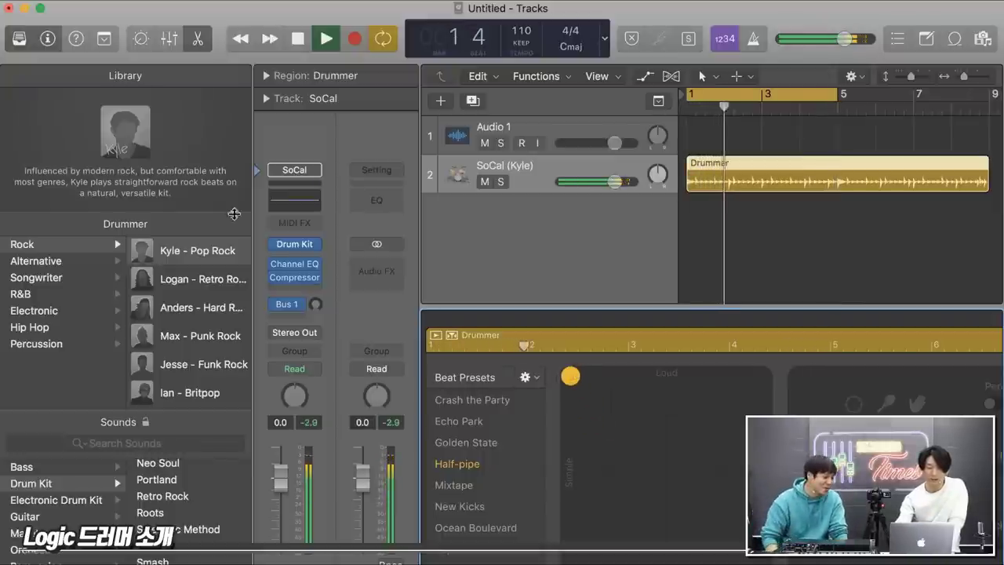
Raise the Drummer region's Fills amount to maximum with the Library hidden, stop playback, and show the Library again
key("y")
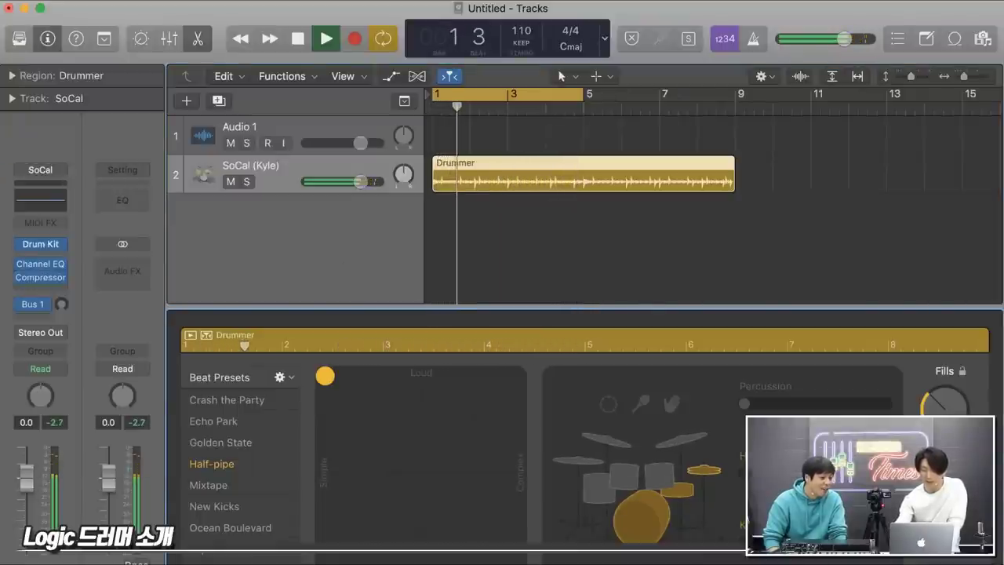
left_click_drag(940, 411, 930, 298)
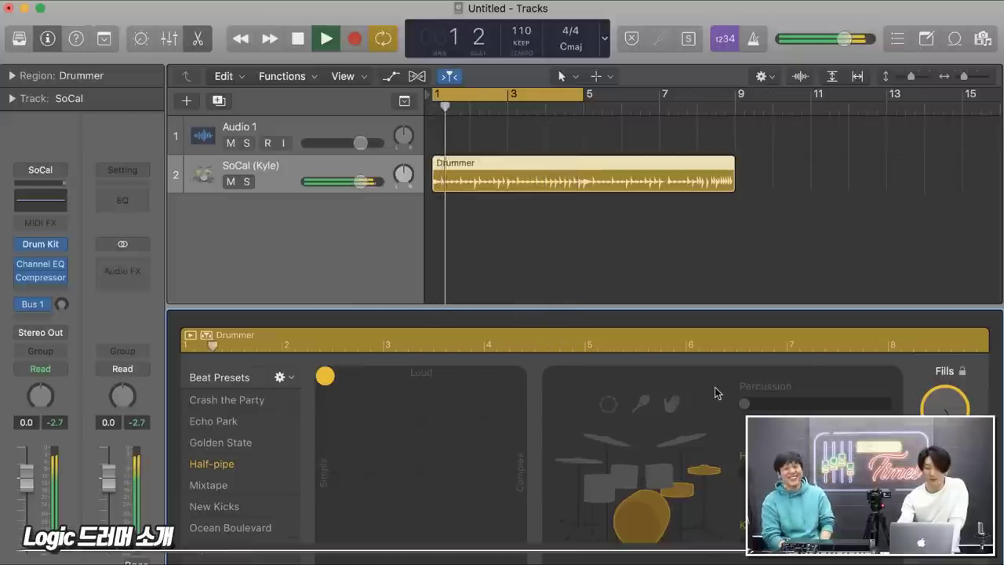
key("space")
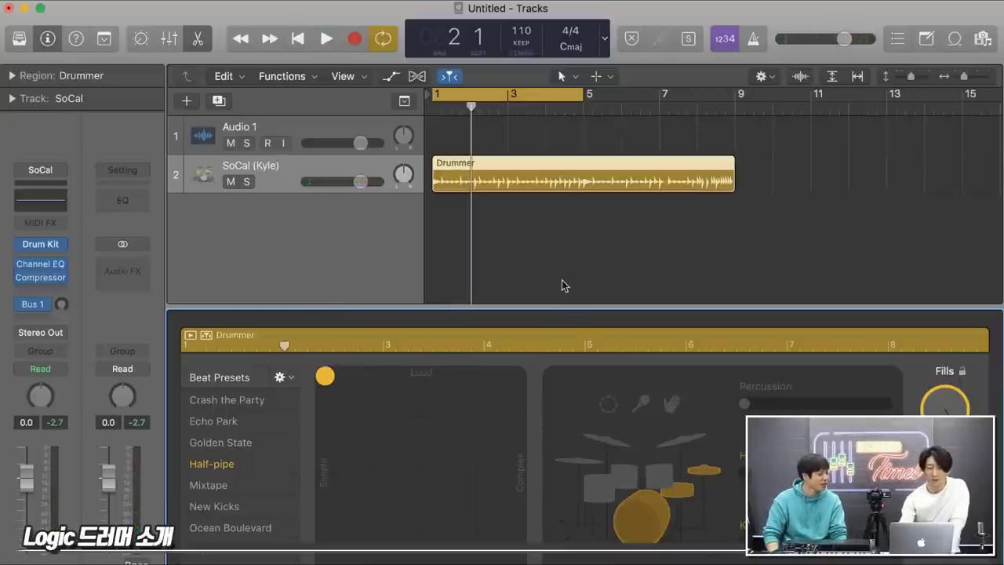
left_click(19, 40)
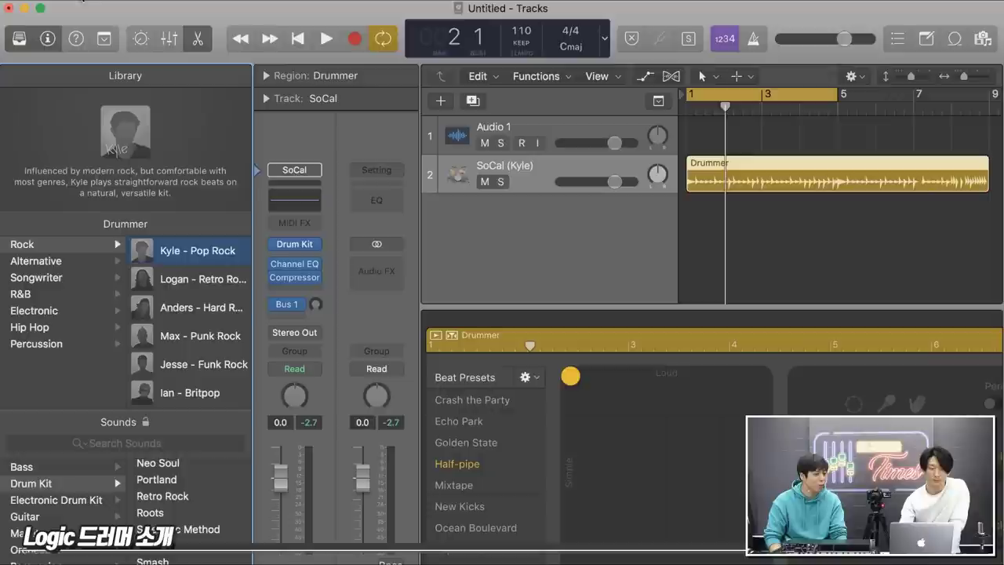
Set the project's audio sample rate to 48 kHz, and check the Quantum's sample rate in Universal Control before closing its window
left_click(117, 1)
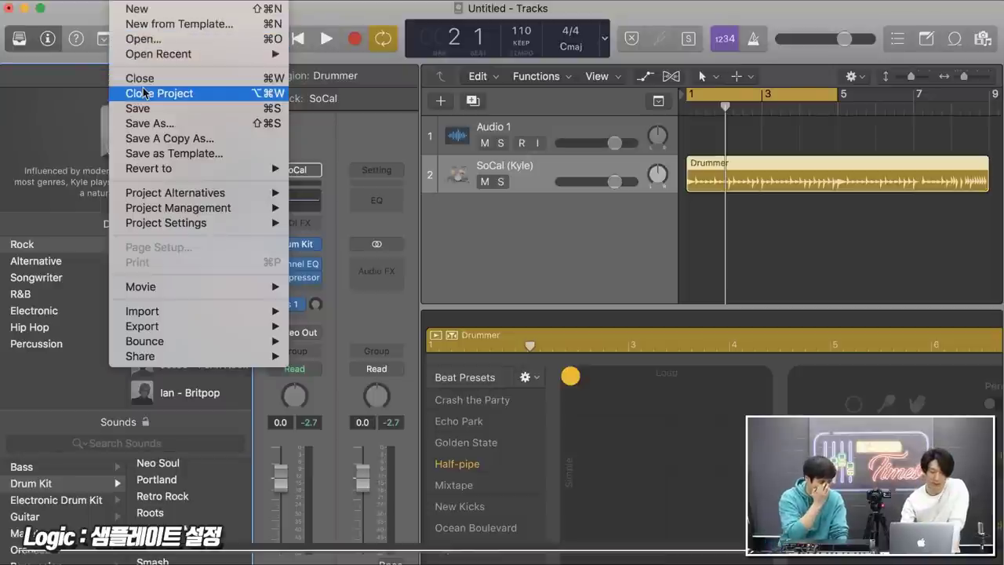
mouse_move(166, 231)
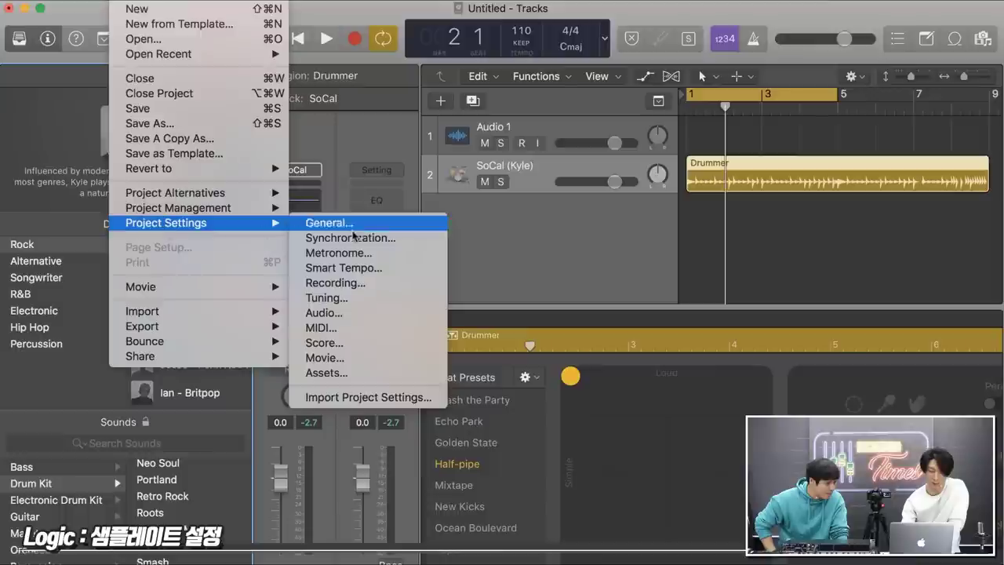
left_click(342, 313)
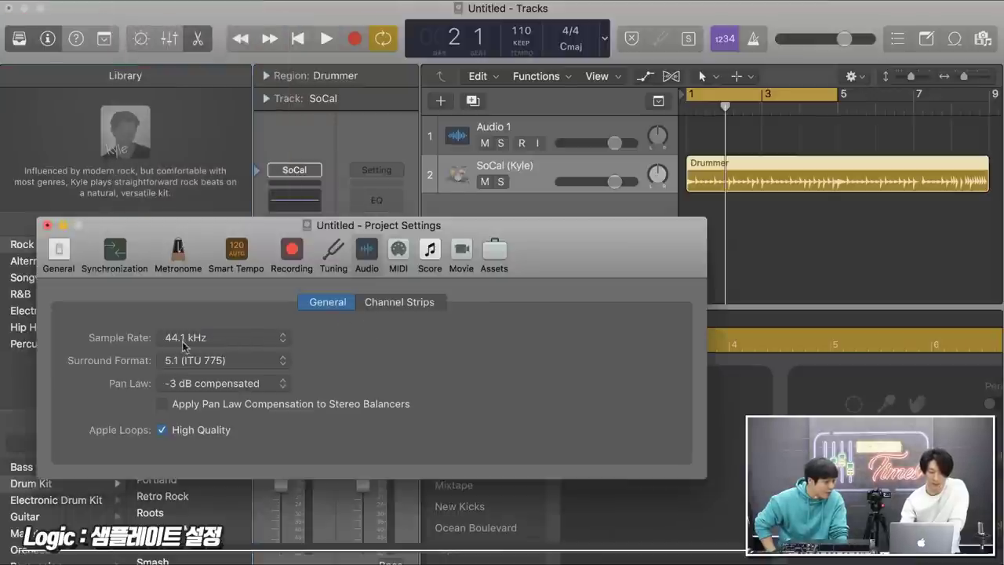
left_click(271, 340)
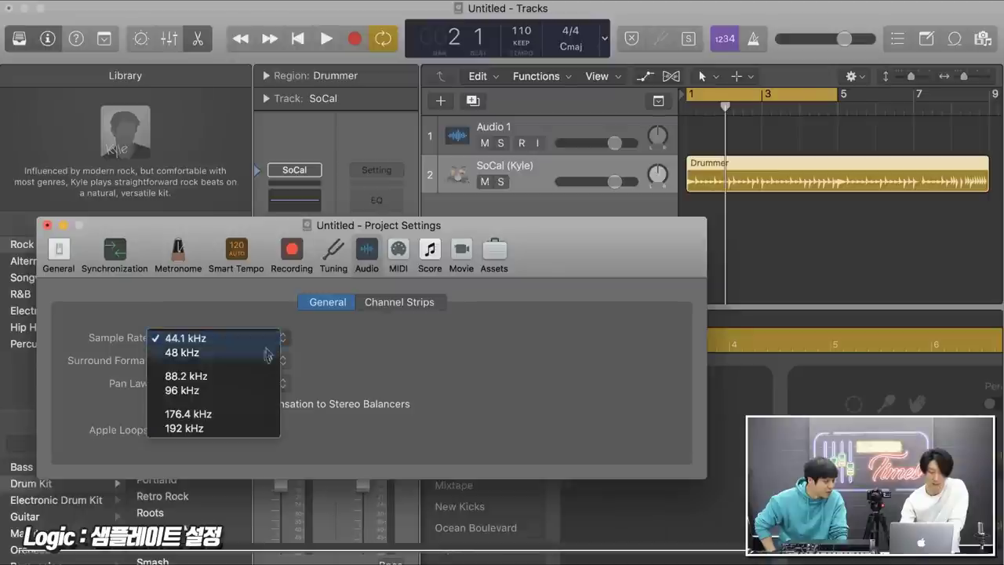
left_click(267, 355)
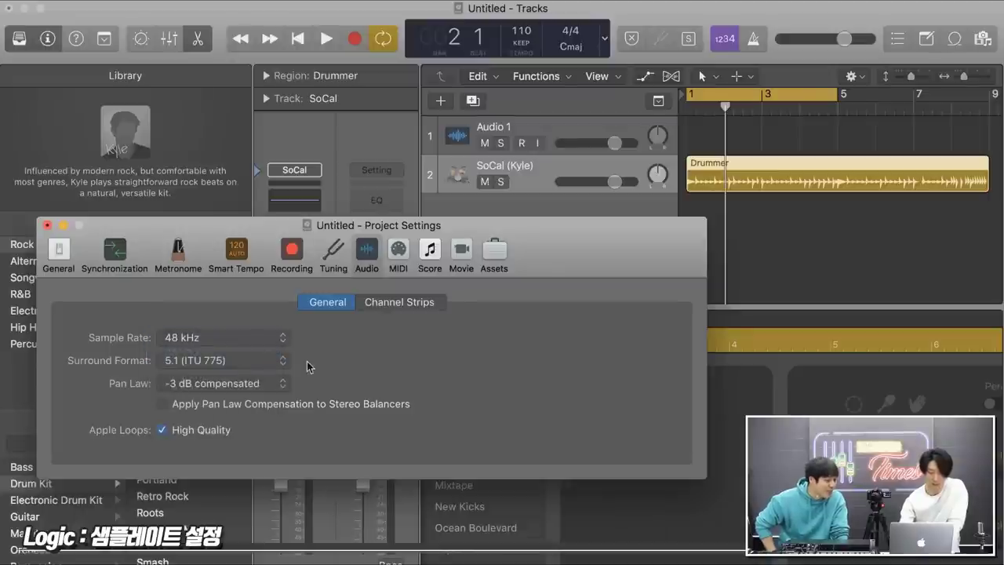
left_click(282, 348)
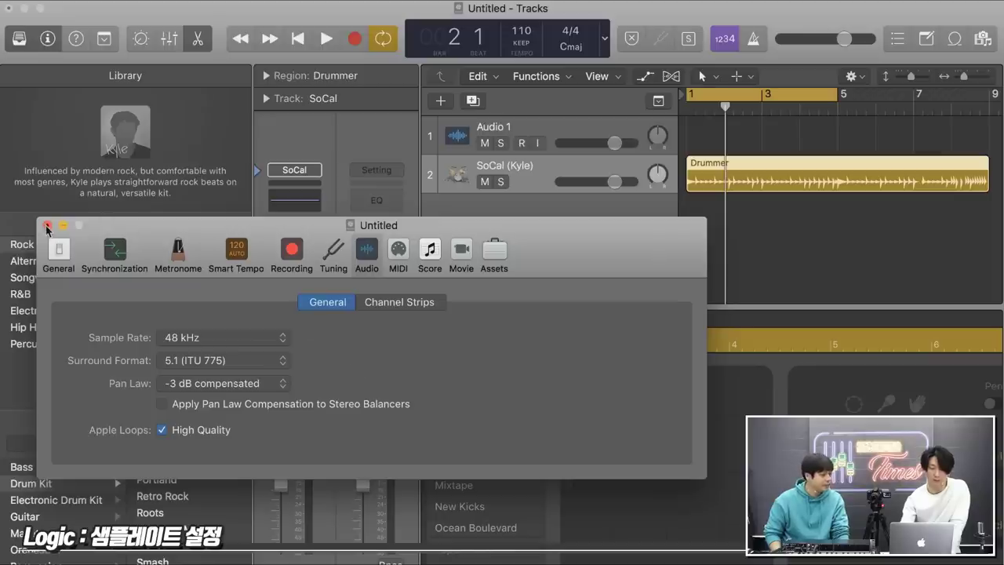
left_click(48, 226)
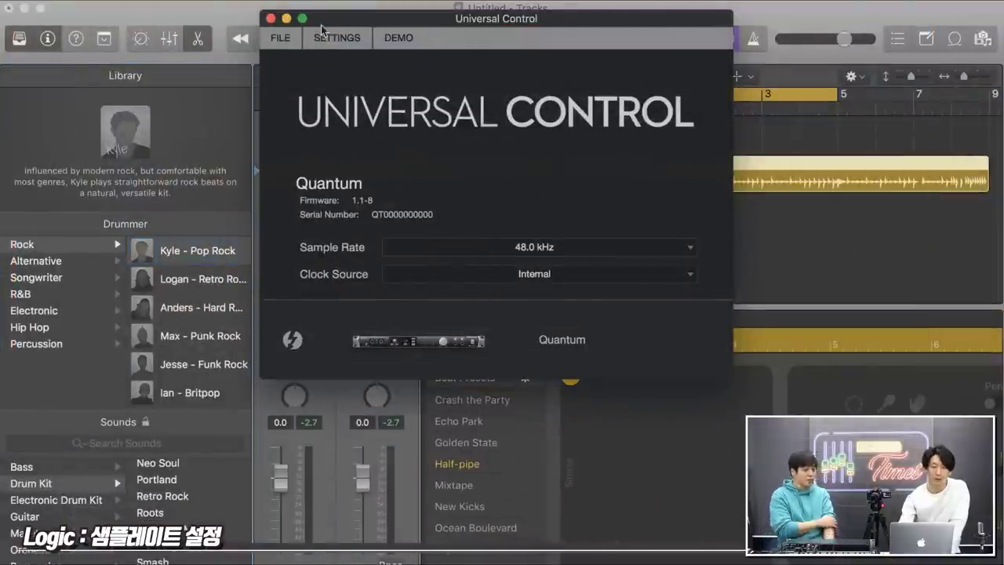
left_click(270, 18)
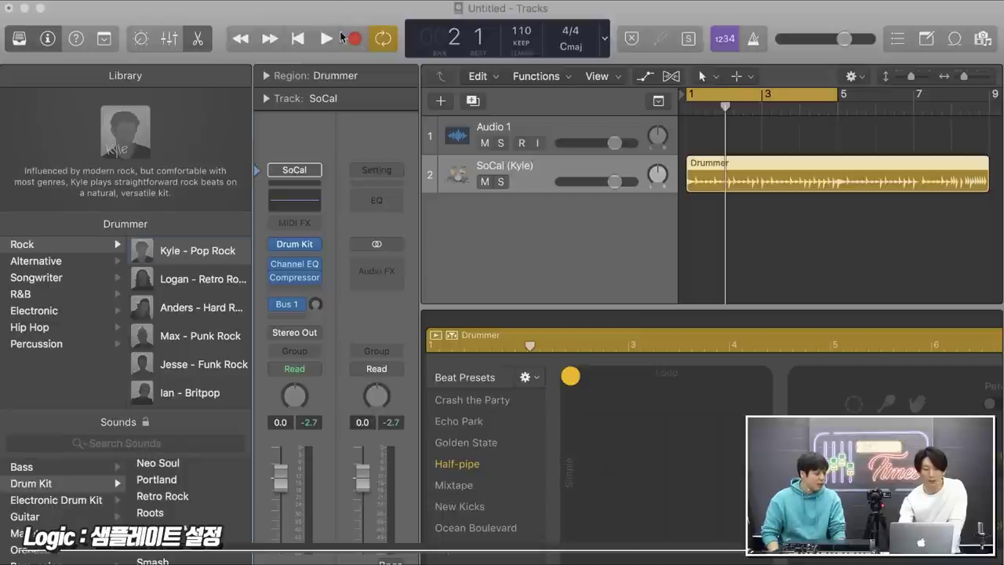
Hide the Library and delete the Drummer track together with its region
left_click(342, 37)
left_click(16, 42)
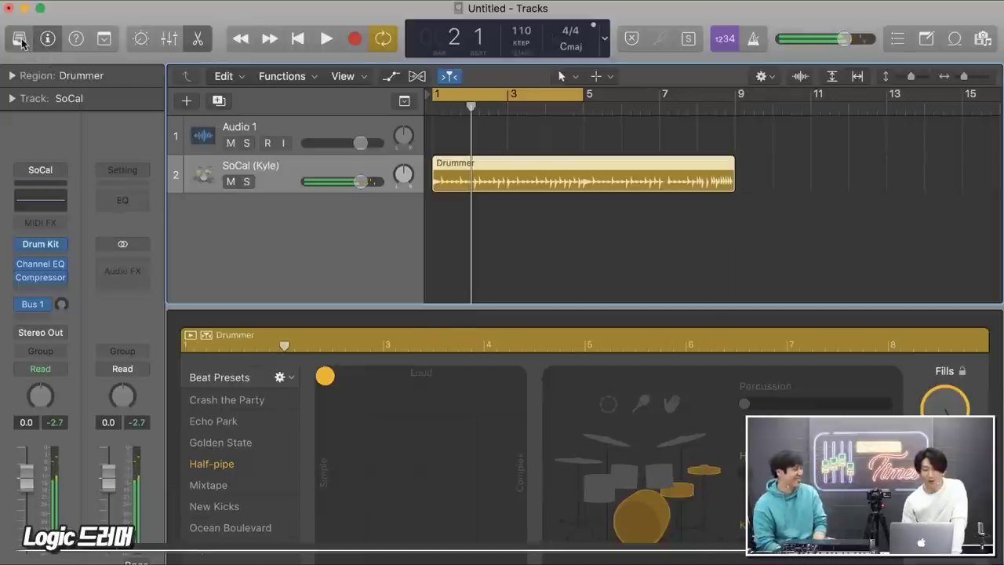
left_click(19, 39)
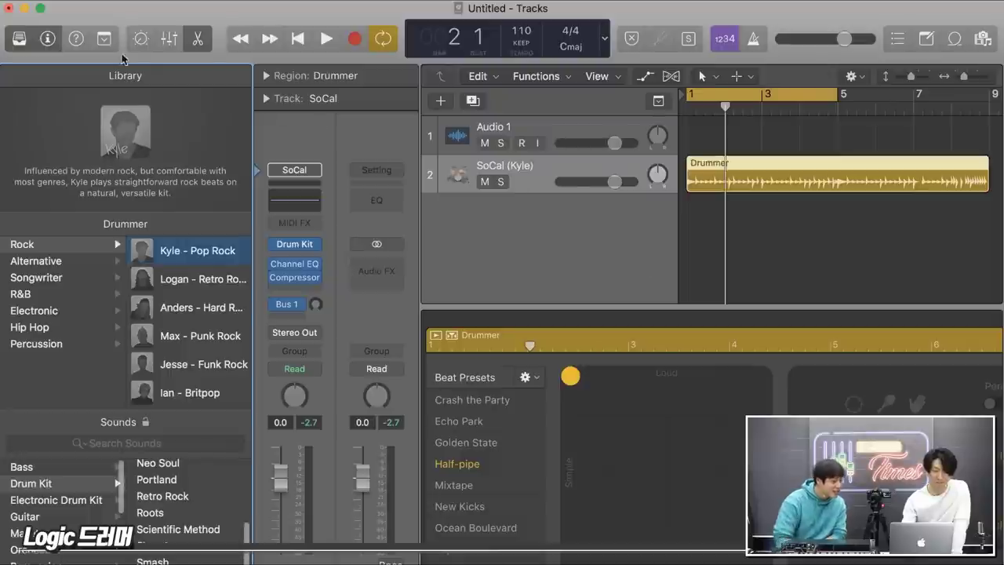
left_click(20, 40)
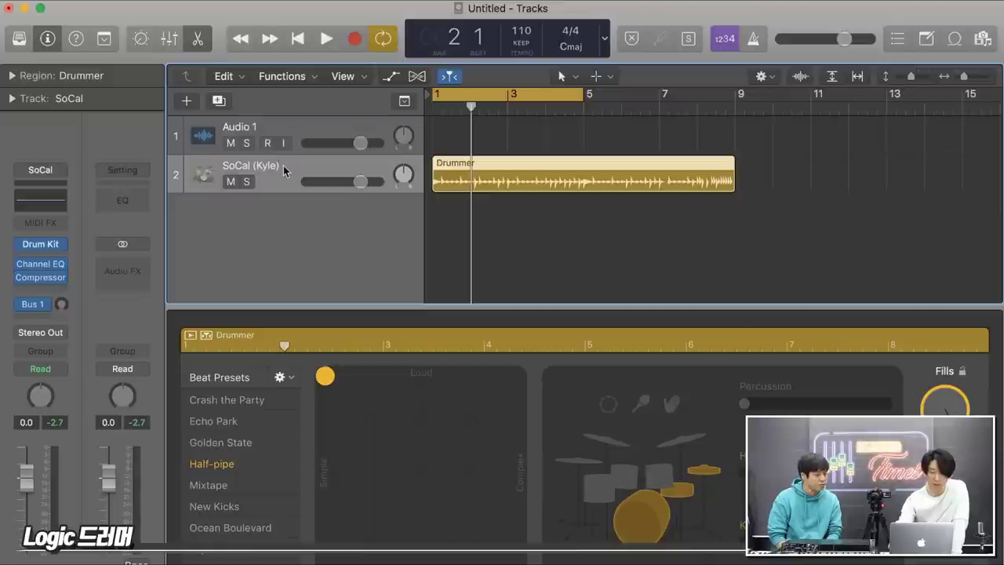
key("BackSpace")
key("BackSpace")
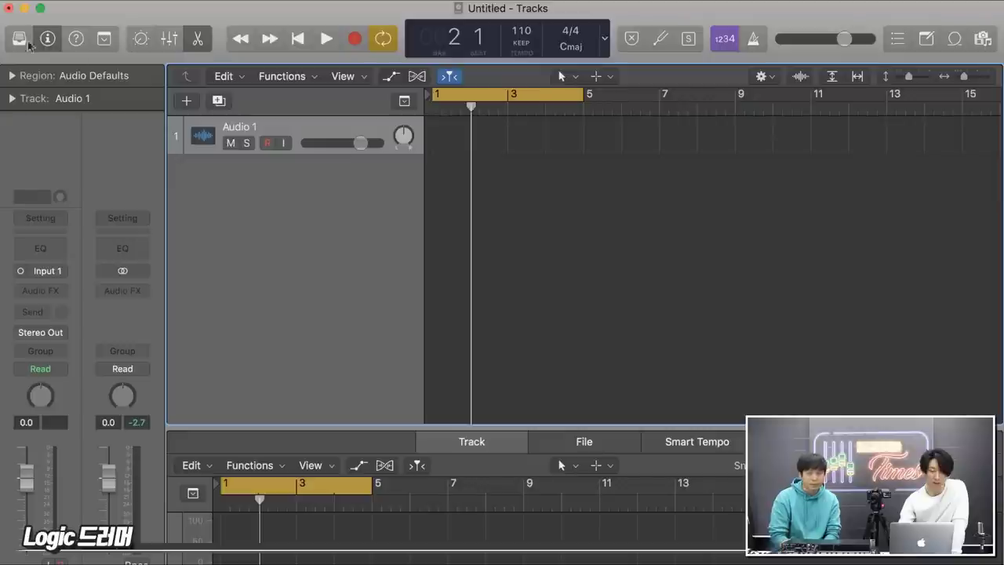
Add a software instrument track to the project with the default Classic Electric Piano sound
left_click(188, 102)
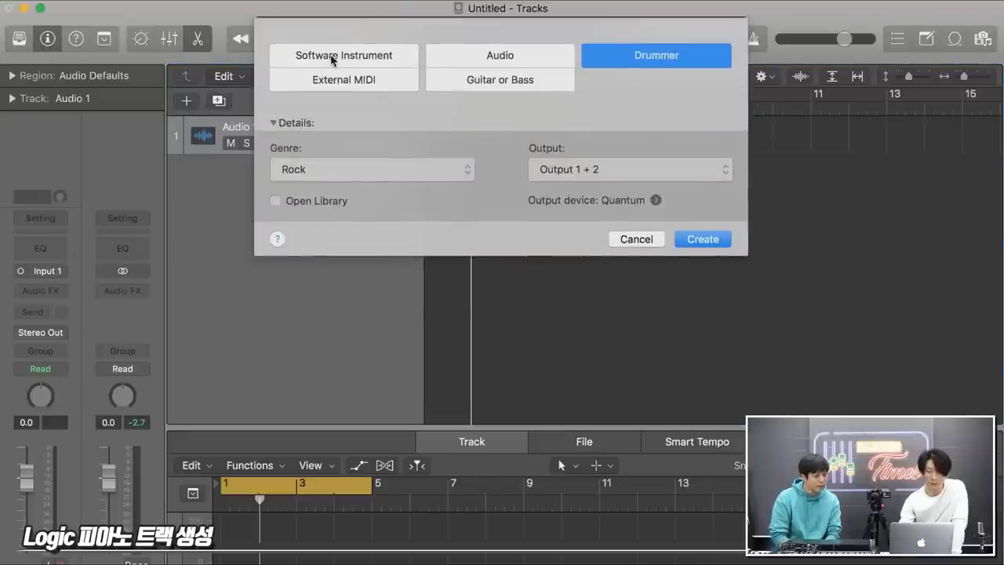
left_click(332, 60)
left_click(688, 267)
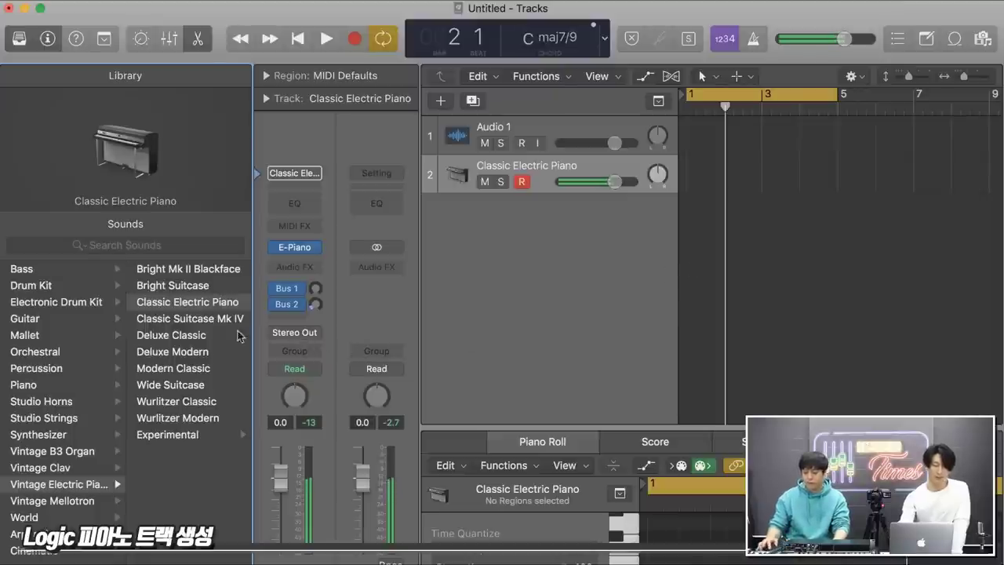
Audition the Bright Mk II Blackface, Bright Suitcase and Classic Suitcase Mk IV electric piano sounds, and load Deluxe Classic
left_click(181, 302)
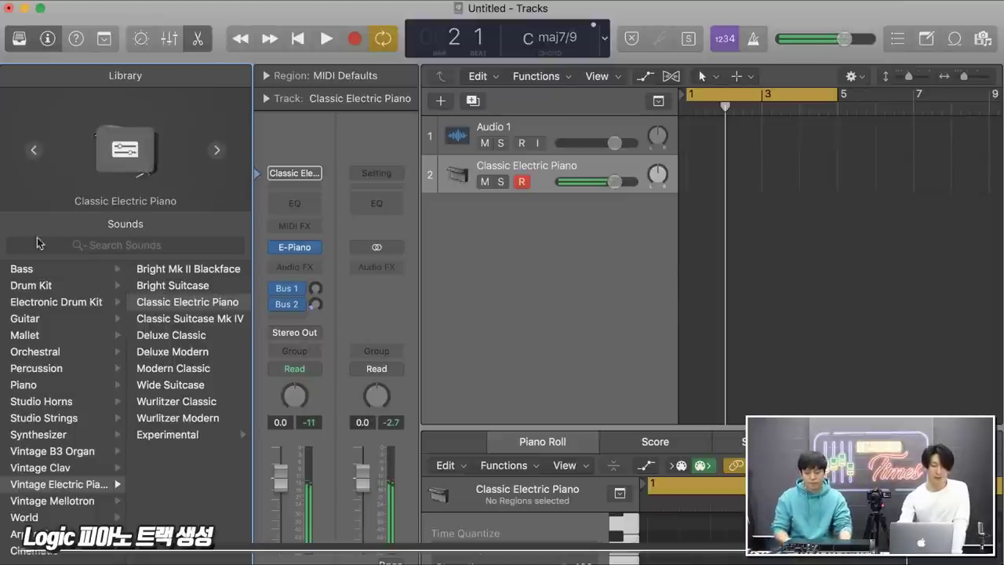
left_click(176, 271)
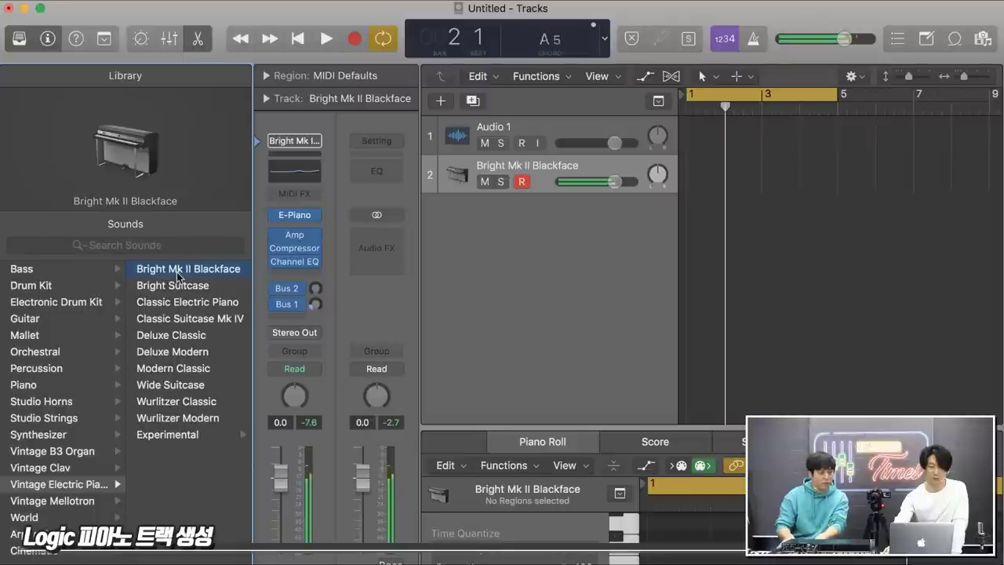
key("Down")
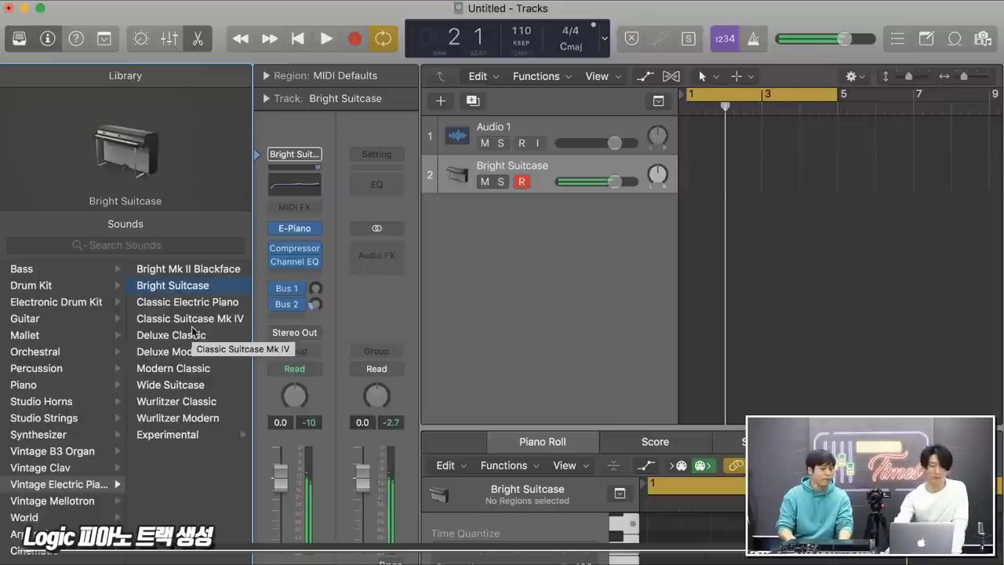
left_click(191, 327)
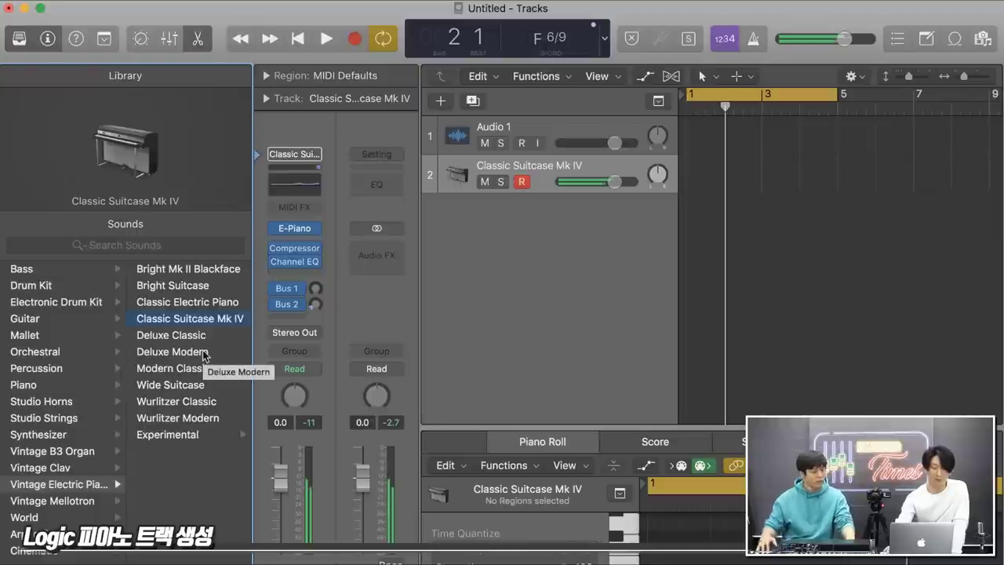
key("Down")
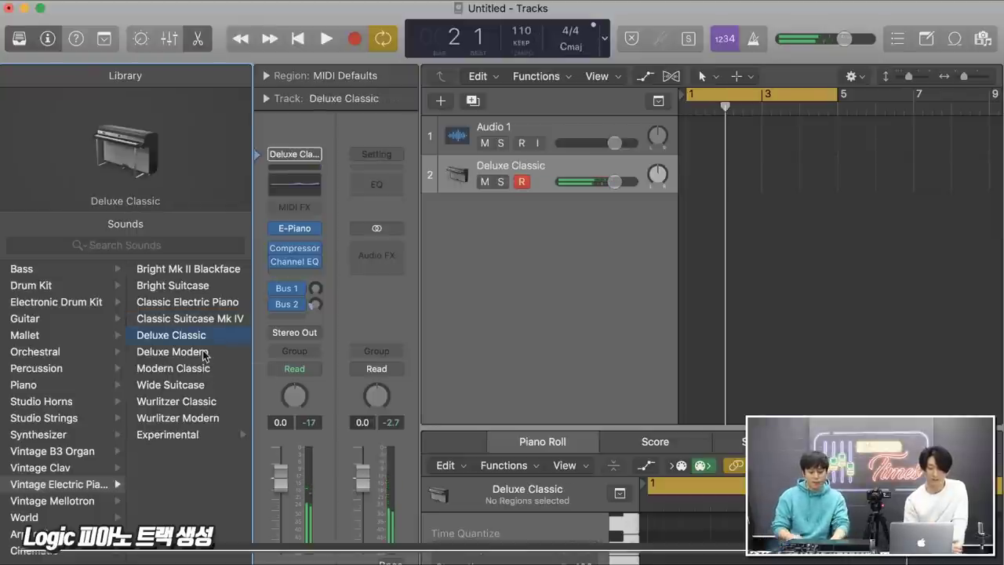